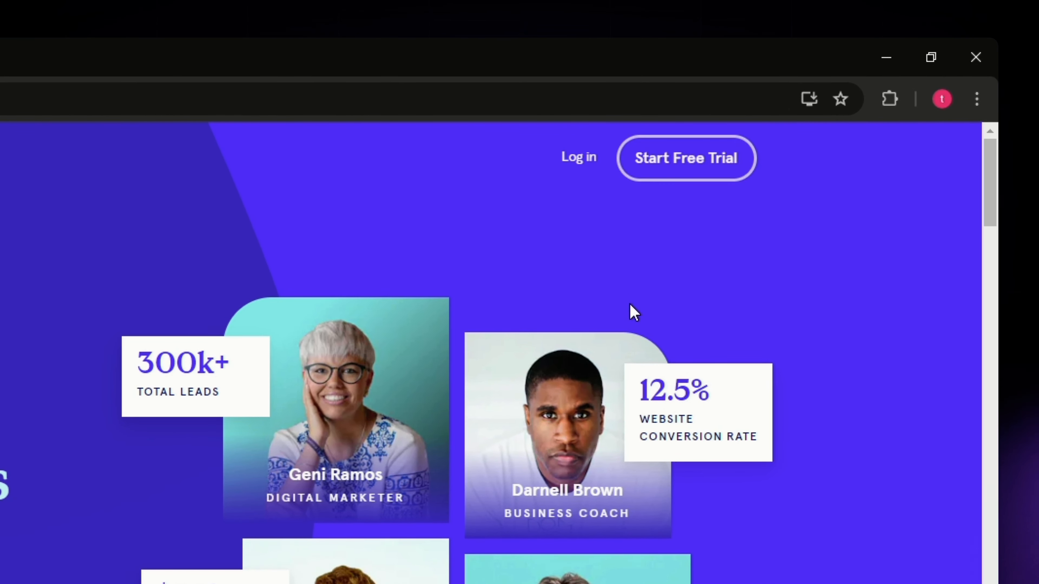
# Step: Open the free trial offer and look through the available pricing plans
pyautogui.click(670, 172)
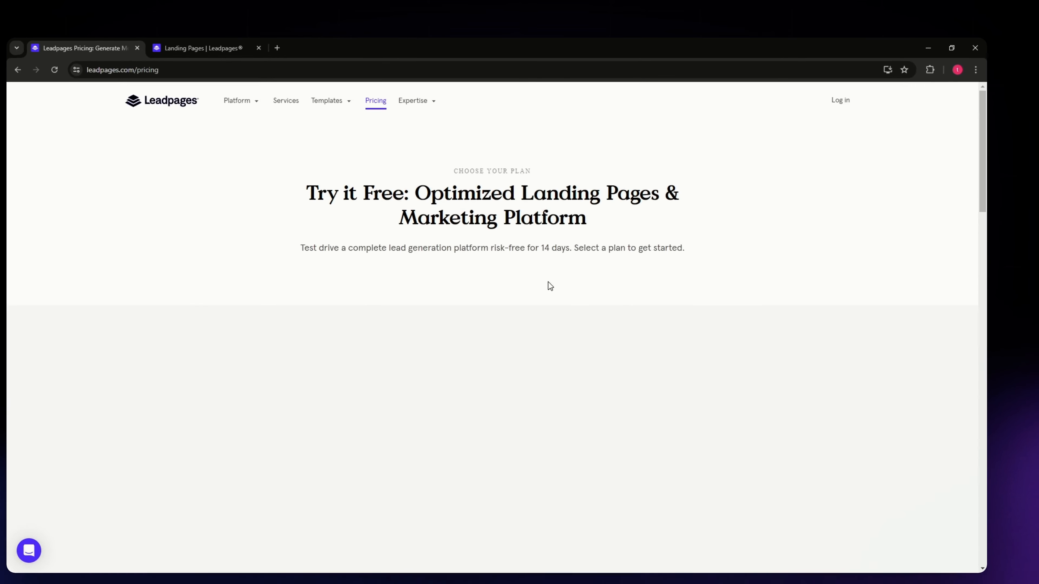
pyautogui.scroll(-5, 309, 311)
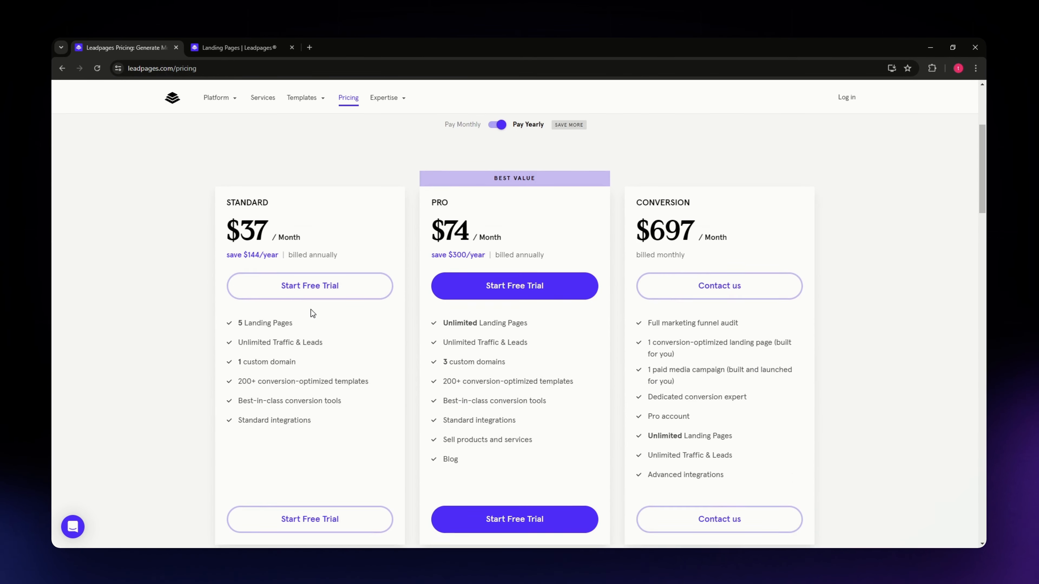
pyautogui.scroll(-1, 312, 314)
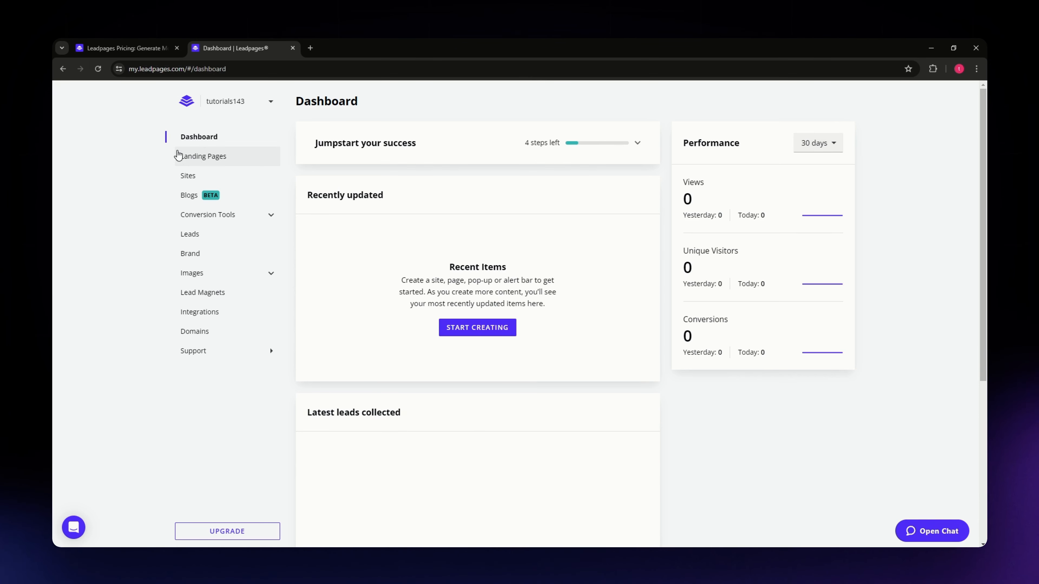
# Step: Look through the dashboard sections for landing pages, blogs, conversion tools, leads, brand, images and integrations
pyautogui.click(203, 156)
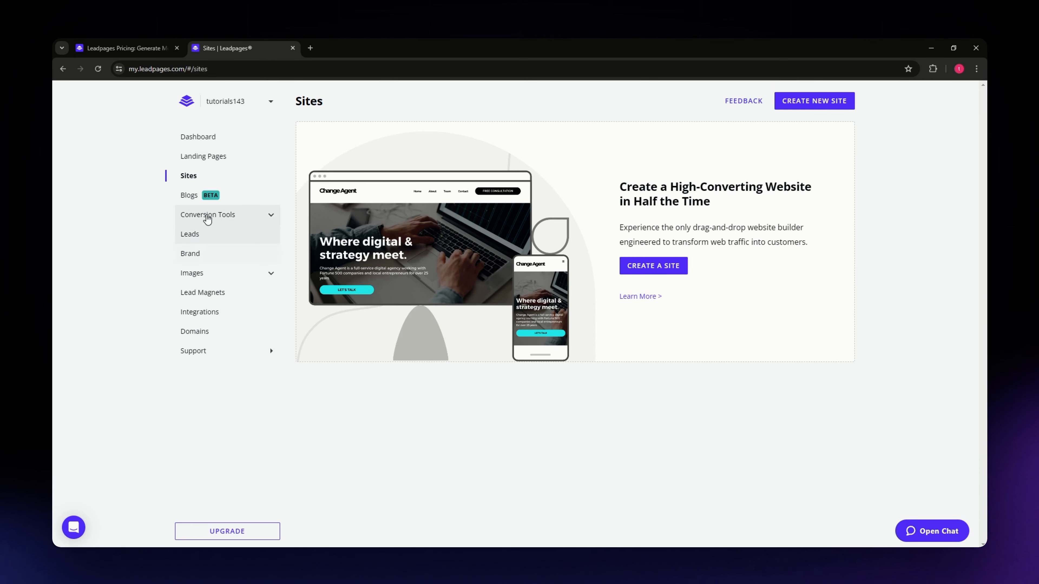
pyautogui.click(190, 196)
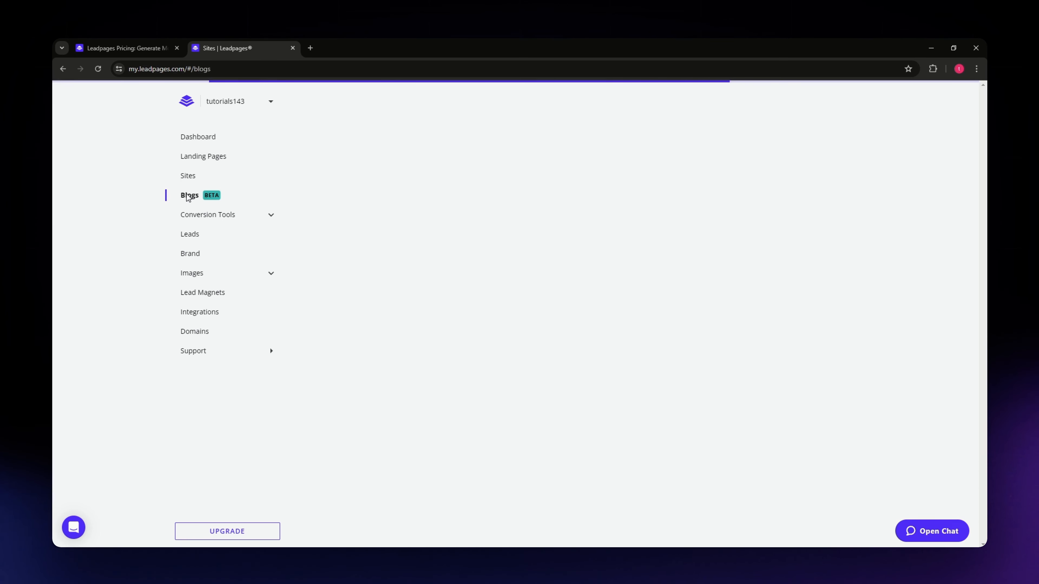
pyautogui.click(215, 218)
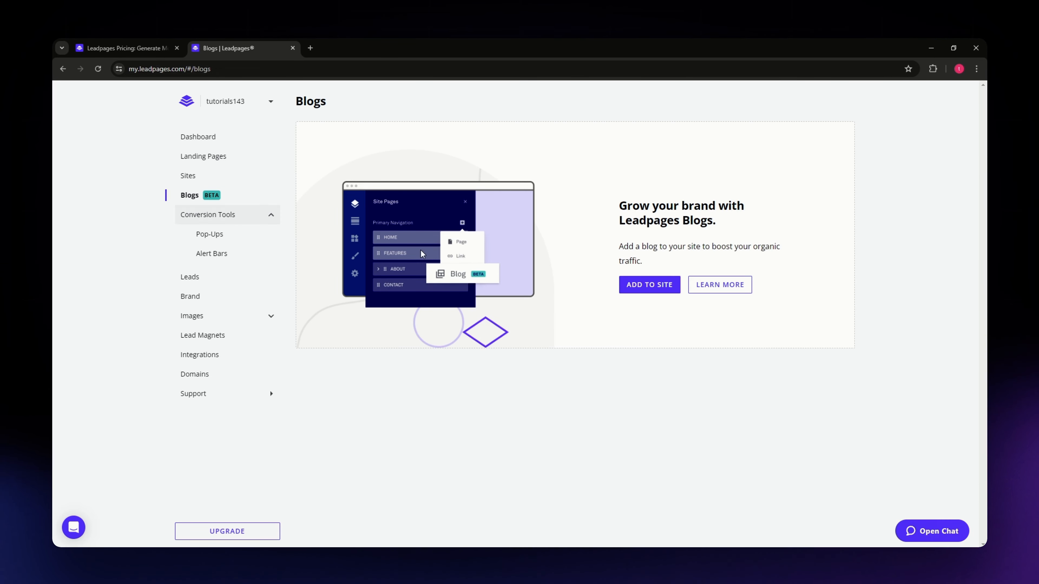
pyautogui.click(190, 277)
pyautogui.click(189, 297)
pyautogui.click(187, 323)
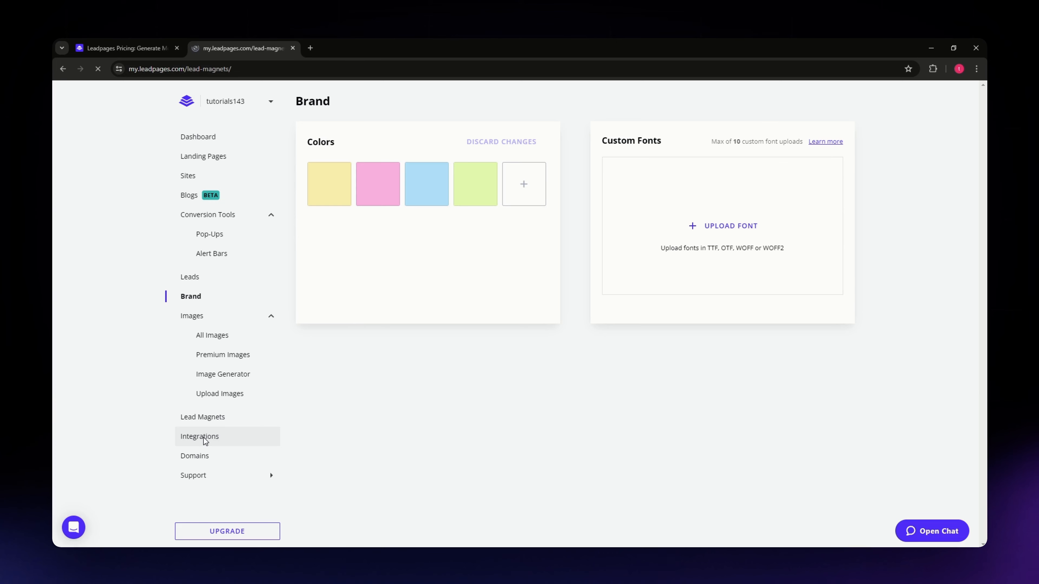
pyautogui.click(204, 437)
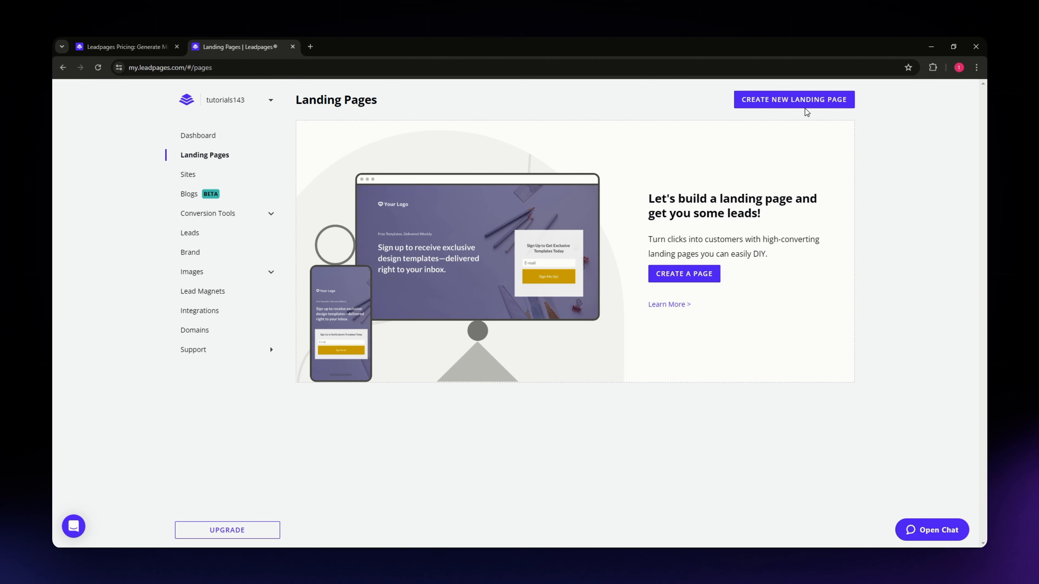
# Step: Start a new landing page and browse the gallery of landing page templates
pyautogui.click(800, 100)
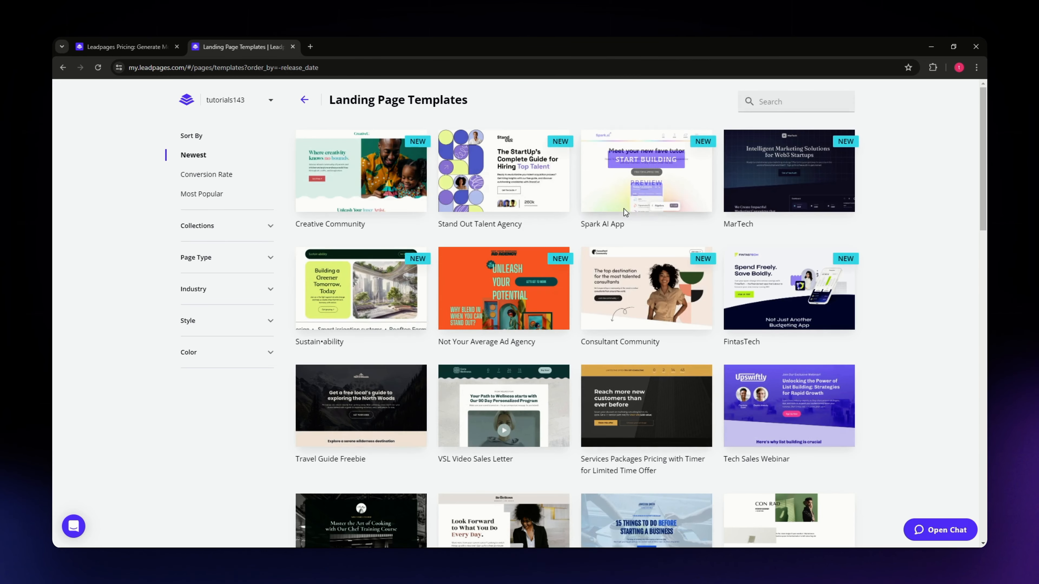
pyautogui.scroll(-1, 464, 259)
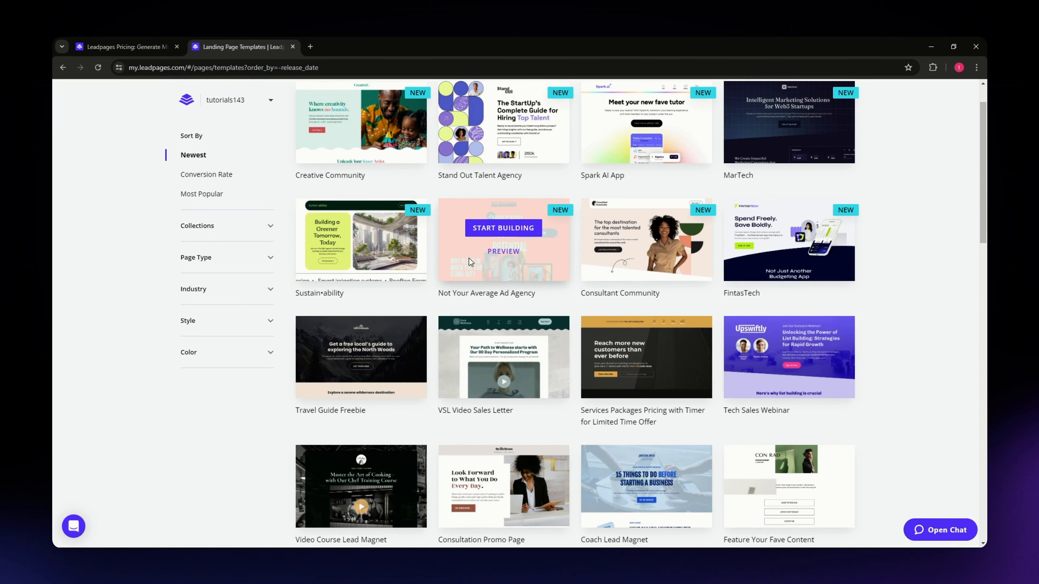
pyautogui.scroll(1, 603, 298)
pyautogui.scroll(-4, 756, 416)
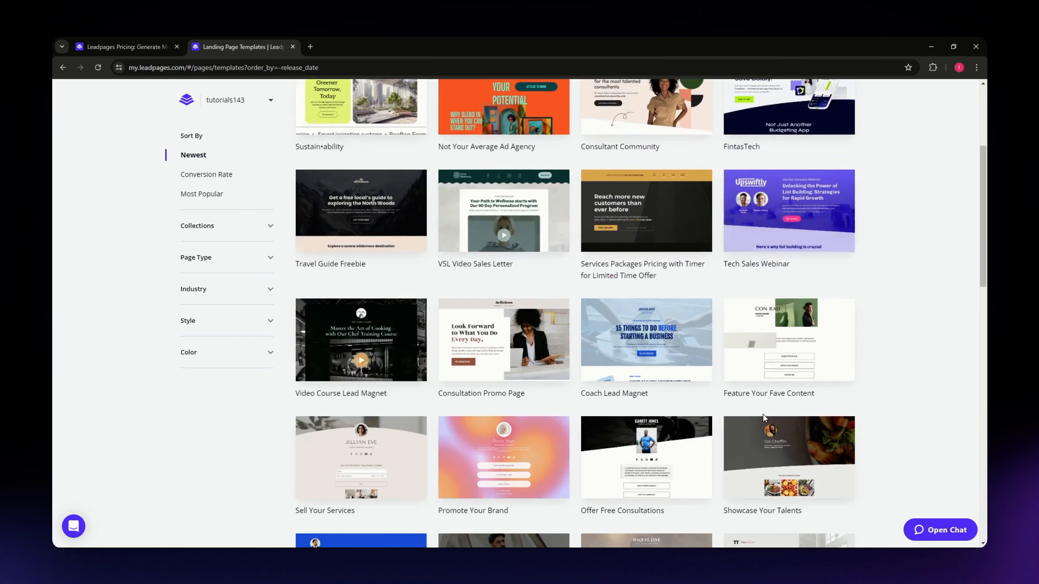
pyautogui.scroll(-15, 760, 415)
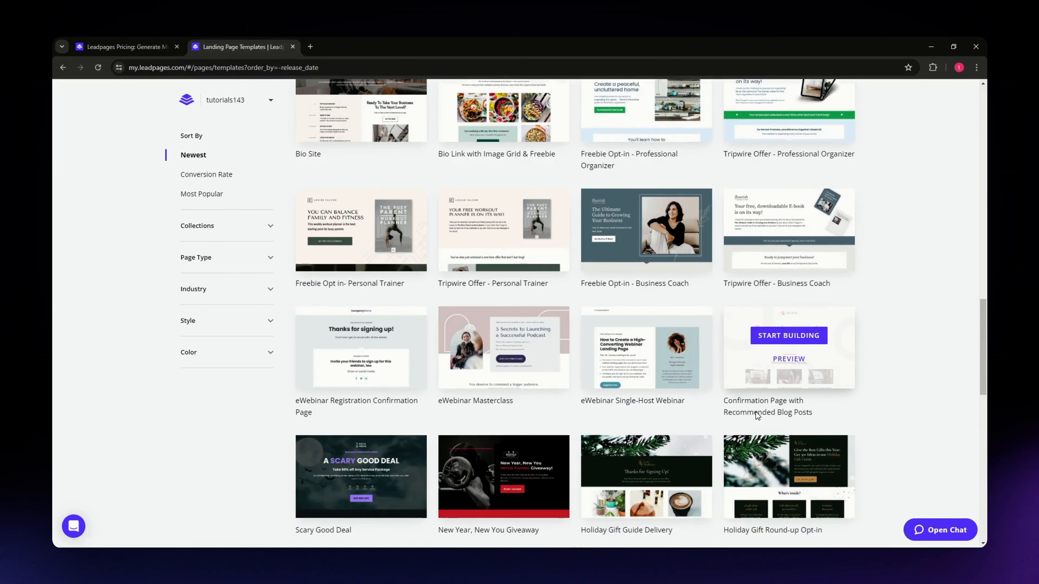
pyautogui.scroll(17, 756, 415)
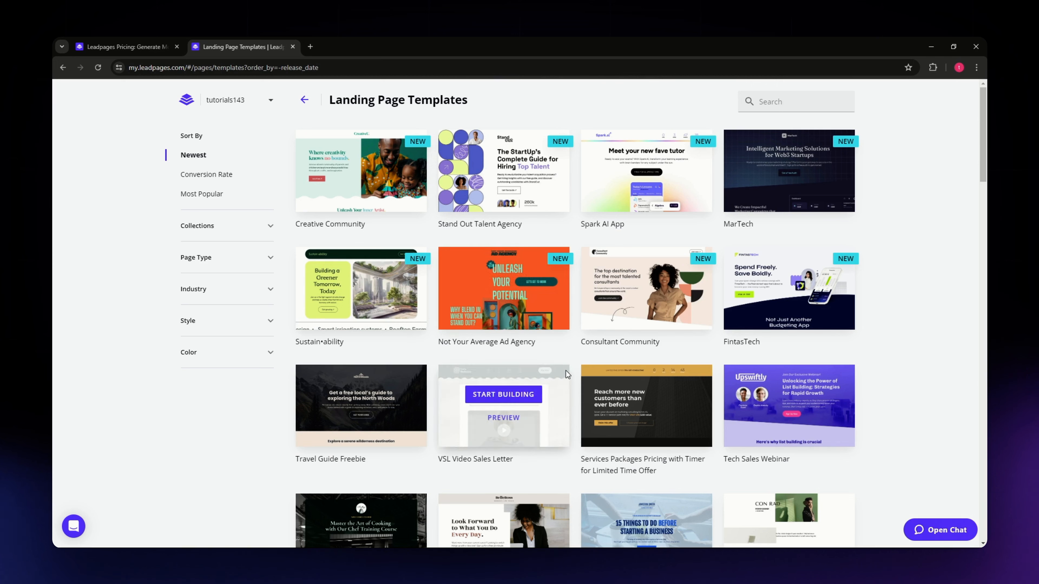
pyautogui.scroll(-1, 926, 408)
pyautogui.scroll(1, 920, 409)
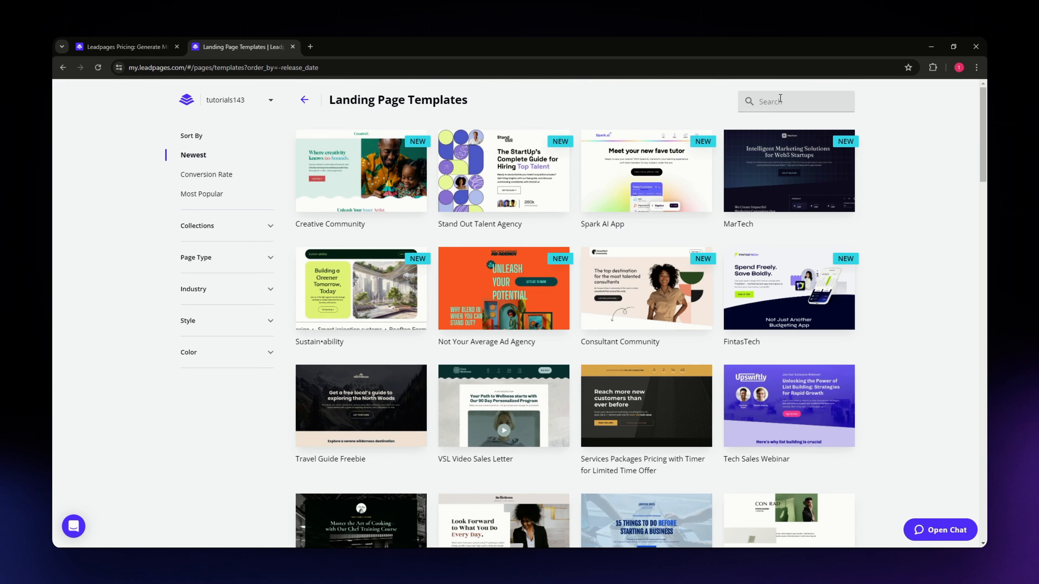
pyautogui.click(777, 101)
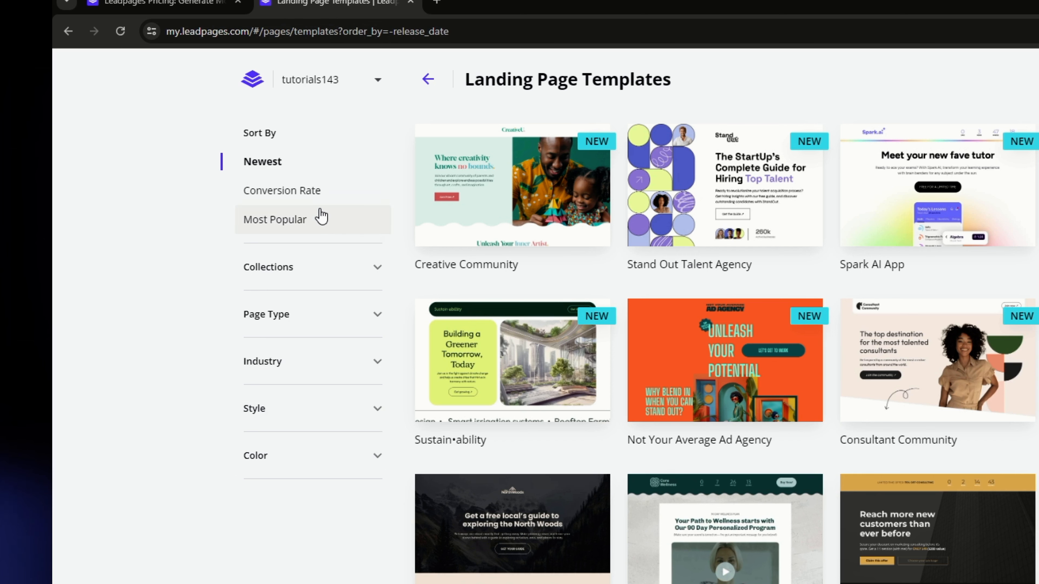
# Step: Sort the landing page templates by Conversion Rate and finally by Most Popular
pyautogui.click(319, 197)
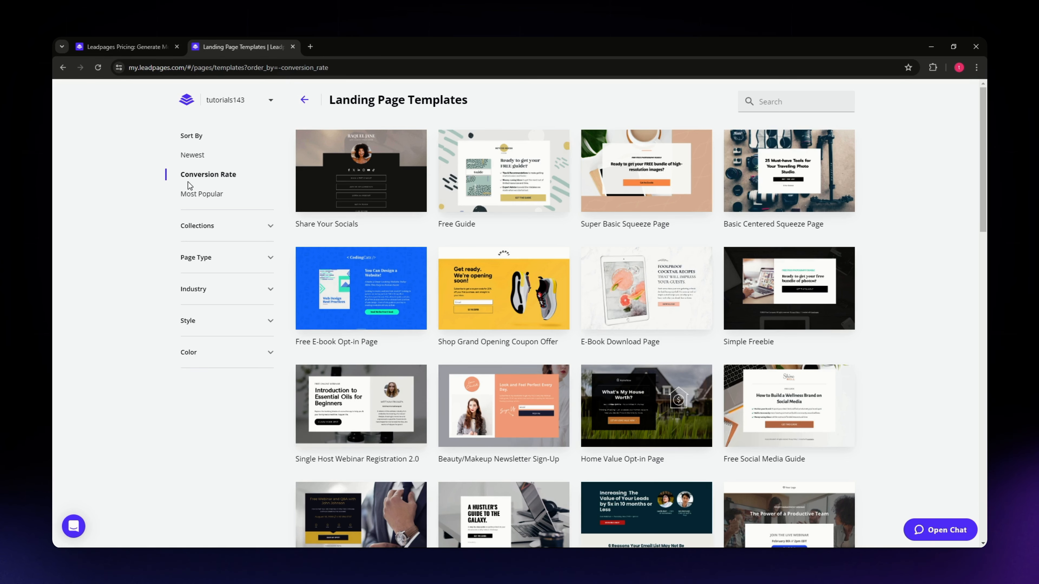
pyautogui.click(193, 194)
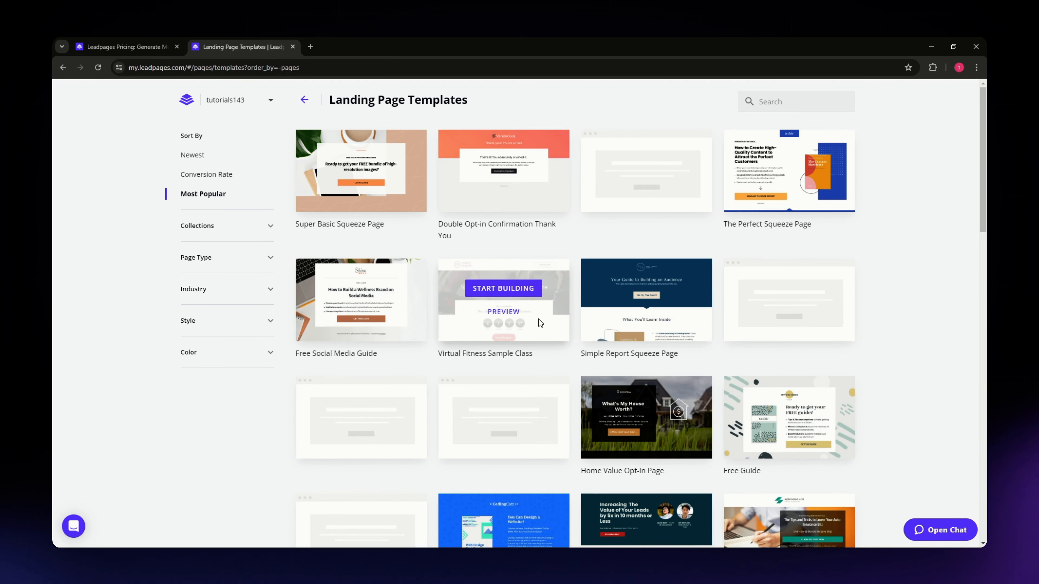
pyautogui.scroll(-3, 285, 229)
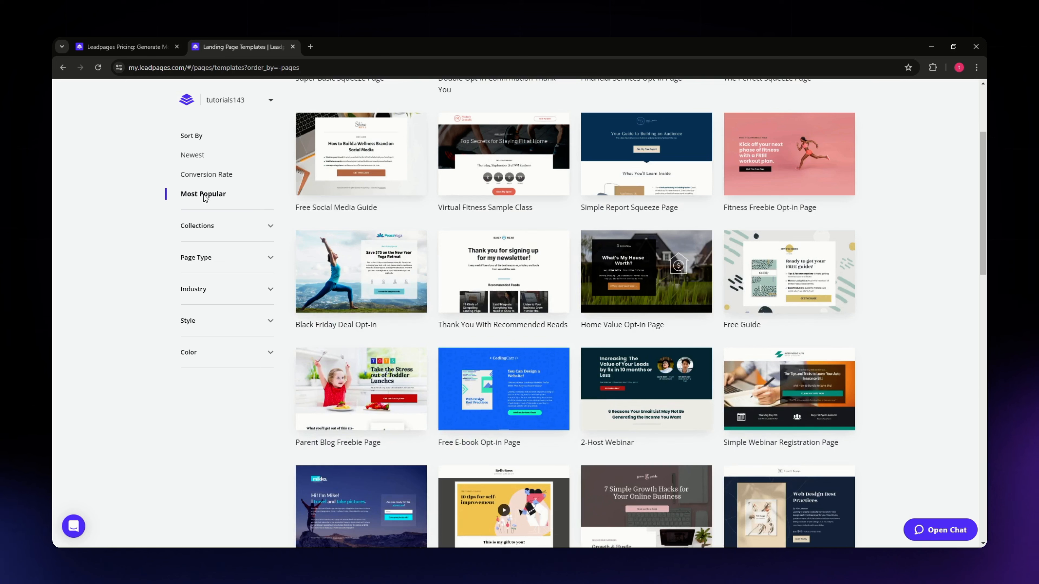
# Step: Examine the Collections and Page Type filters offered for the landing page templates
pyautogui.click(242, 227)
pyautogui.click(243, 229)
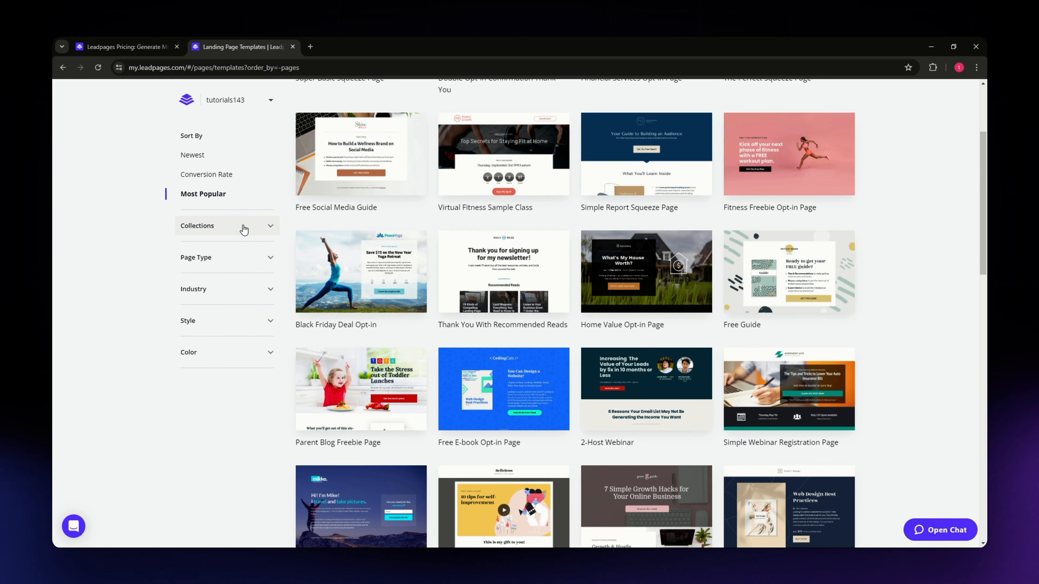
pyautogui.click(234, 261)
pyautogui.scroll(-3, 247, 320)
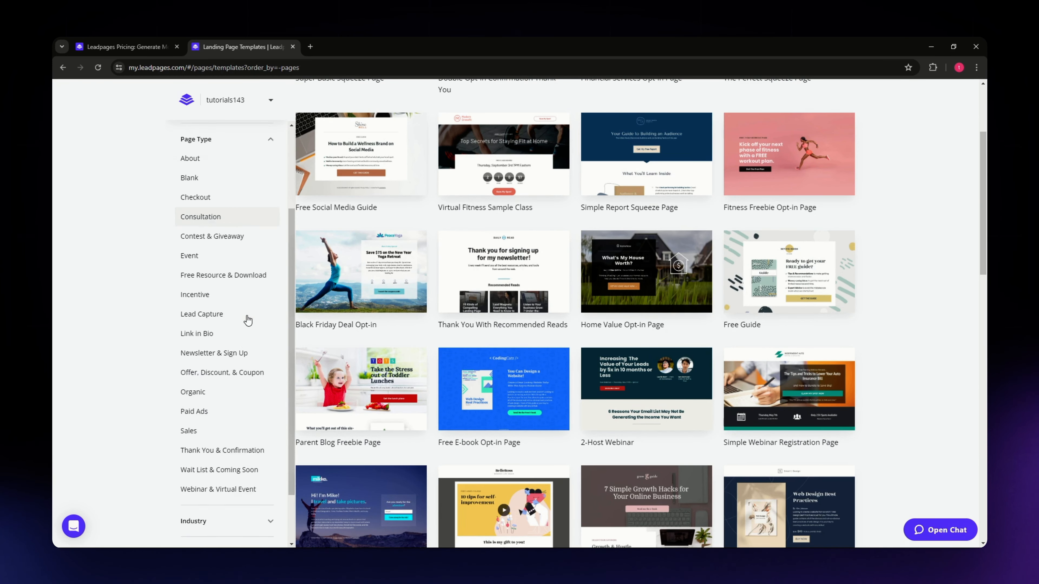
pyautogui.scroll(2, 249, 363)
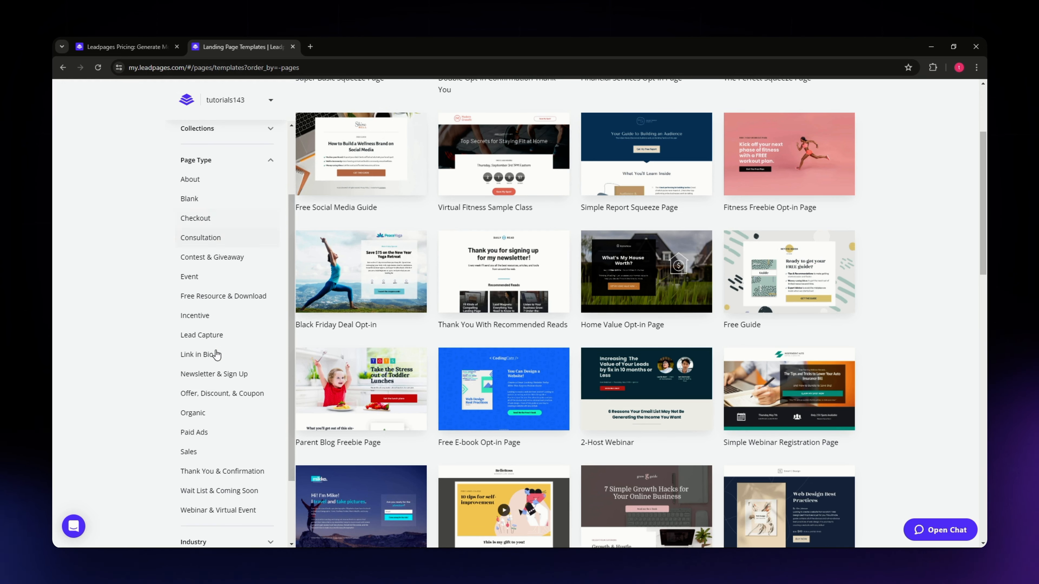
pyautogui.scroll(-1, 222, 346)
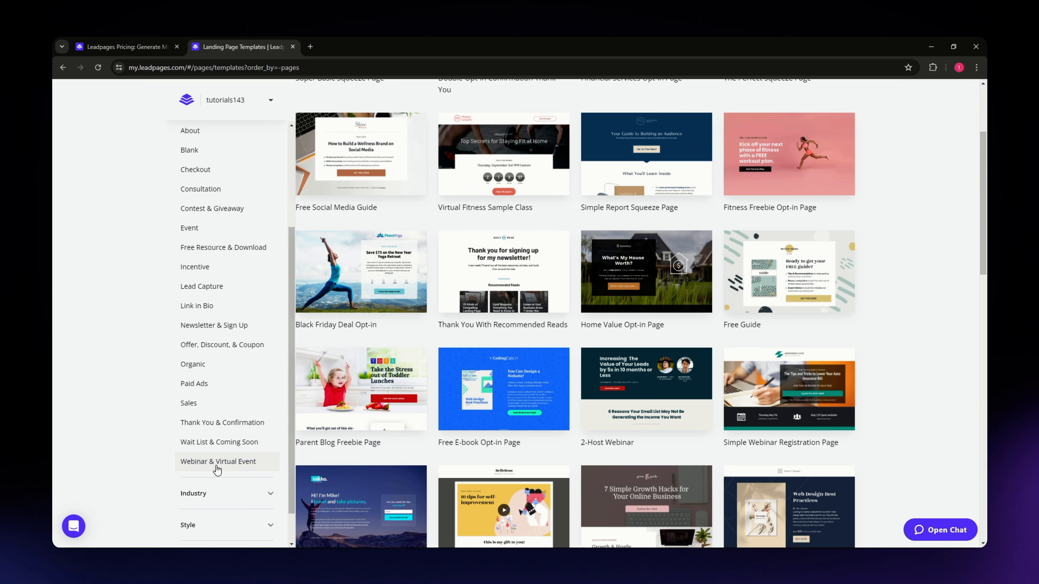
pyautogui.scroll(-2, 202, 466)
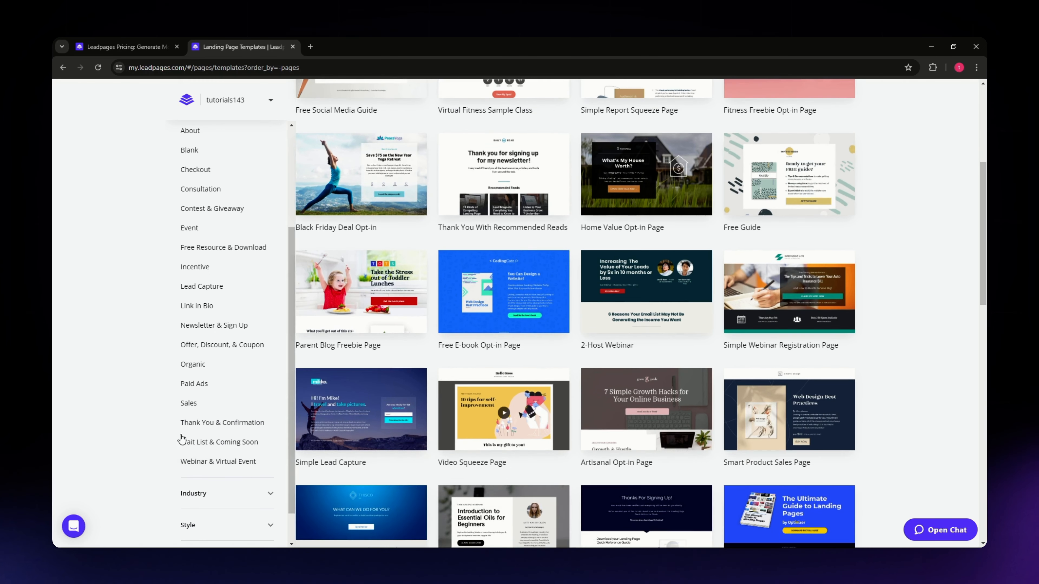
pyautogui.scroll(-1, 232, 420)
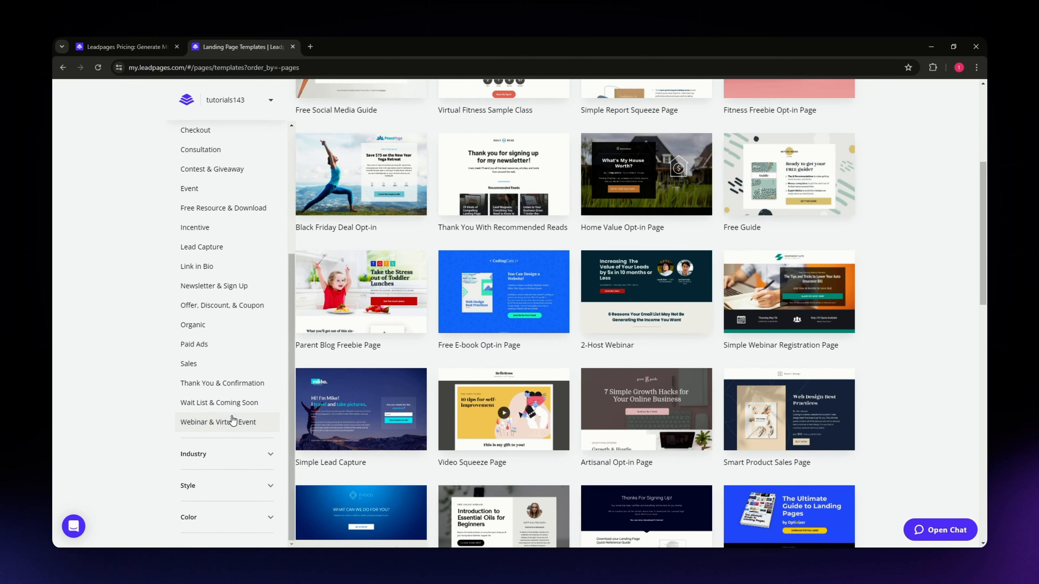
# Step: Examine the Industry, Style and Color filter options for the landing page templates
pyautogui.click(199, 455)
pyautogui.click(208, 484)
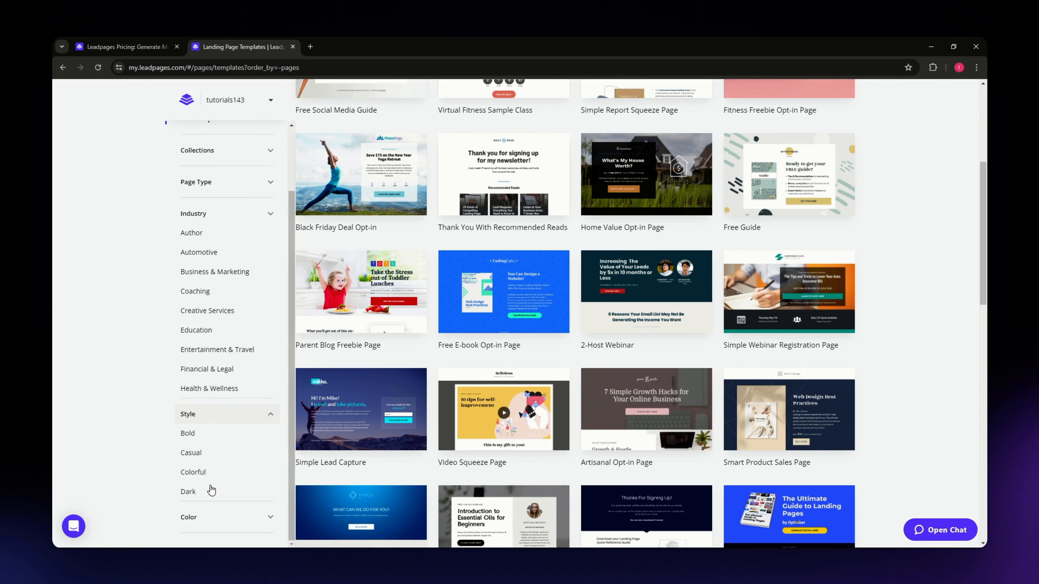
pyautogui.click(197, 506)
pyautogui.scroll(-2, 224, 465)
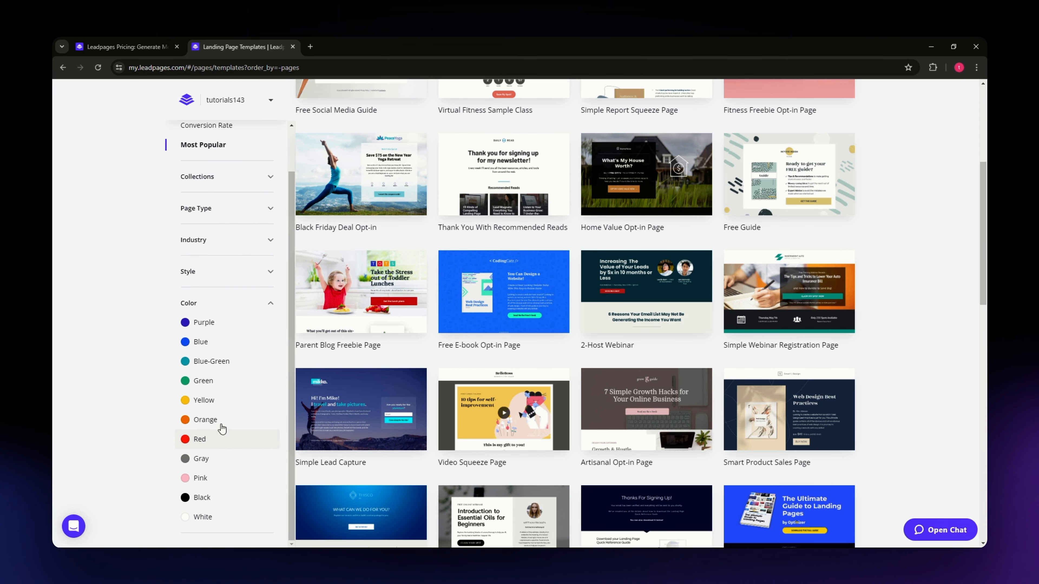
pyautogui.scroll(2, 223, 434)
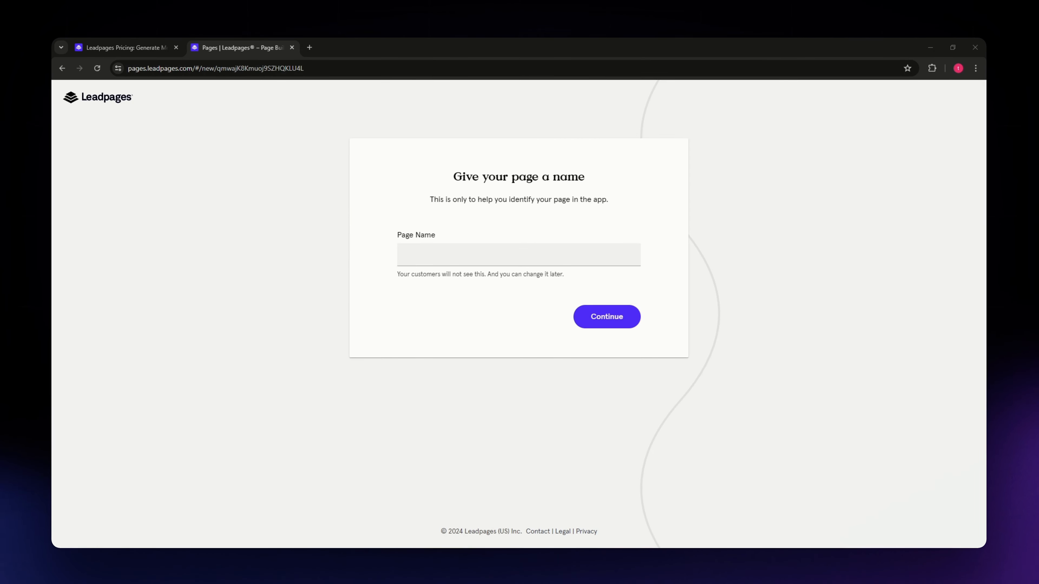
# Step: Name the new landing page "Youtube sample" and continue to the page builder
pyautogui.click(754, 122)
pyautogui.click(435, 254)
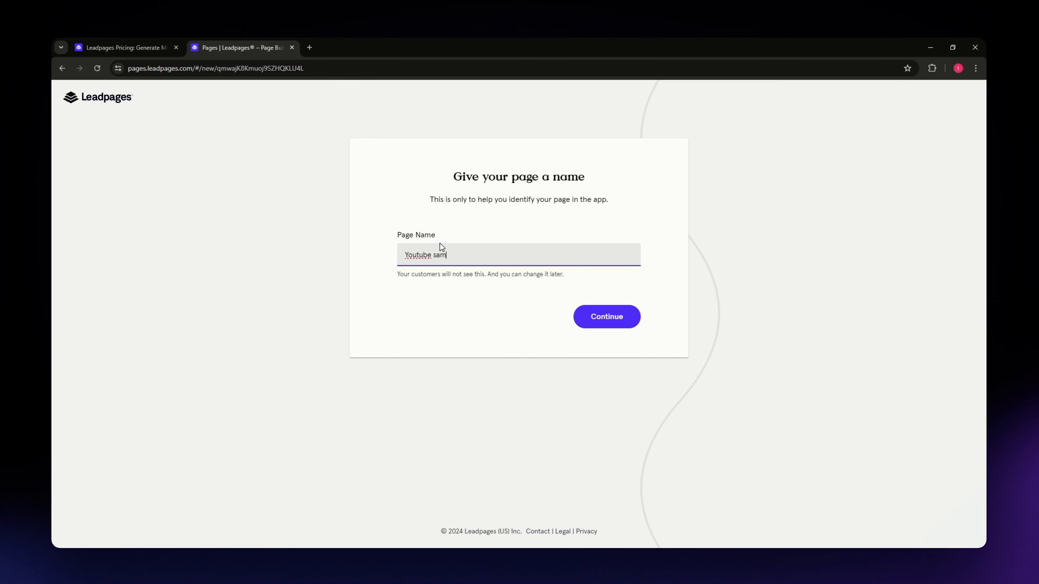
pyautogui.click(604, 321)
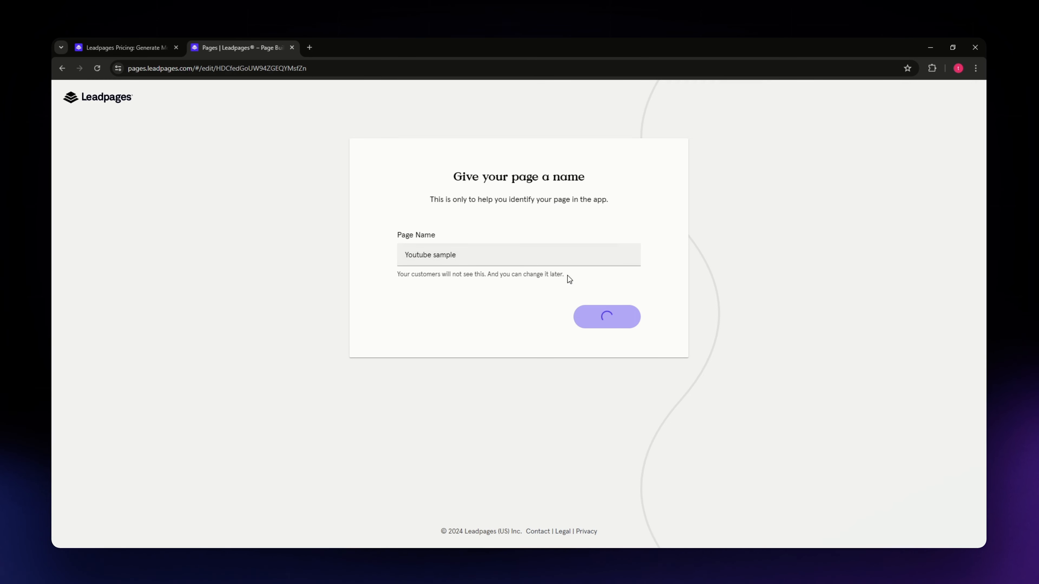
pyautogui.moveTo(567, 275); pyautogui.dragTo(500, 276)
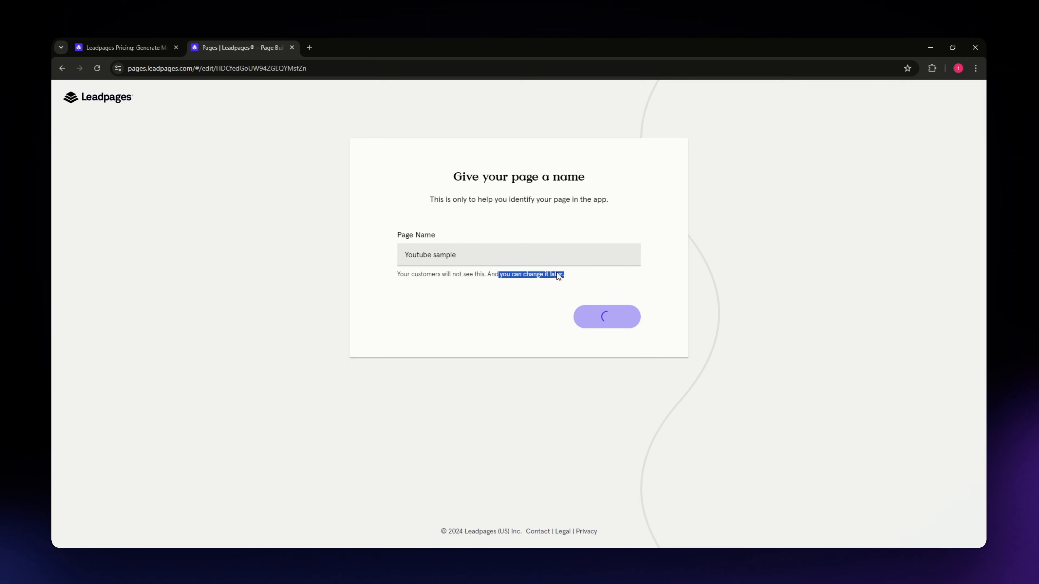
pyautogui.moveTo(392, 268); pyautogui.dragTo(488, 276)
pyautogui.click(546, 281)
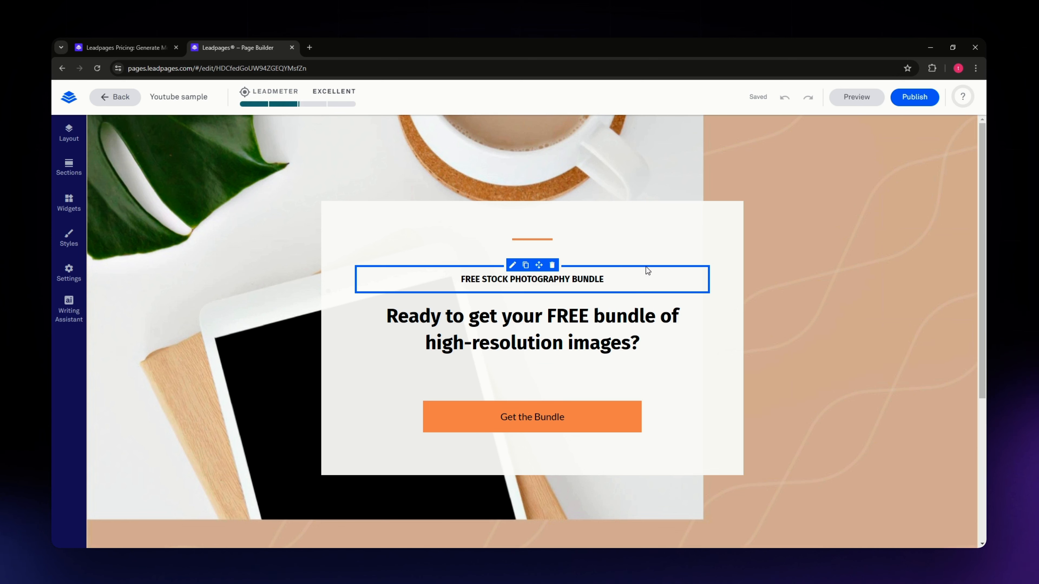
# Step: Try to apply the DM Serif Display font to the "Ready to get your FREE bundle" headline and set its text size to 10
pyautogui.scroll(-1, 257, 317)
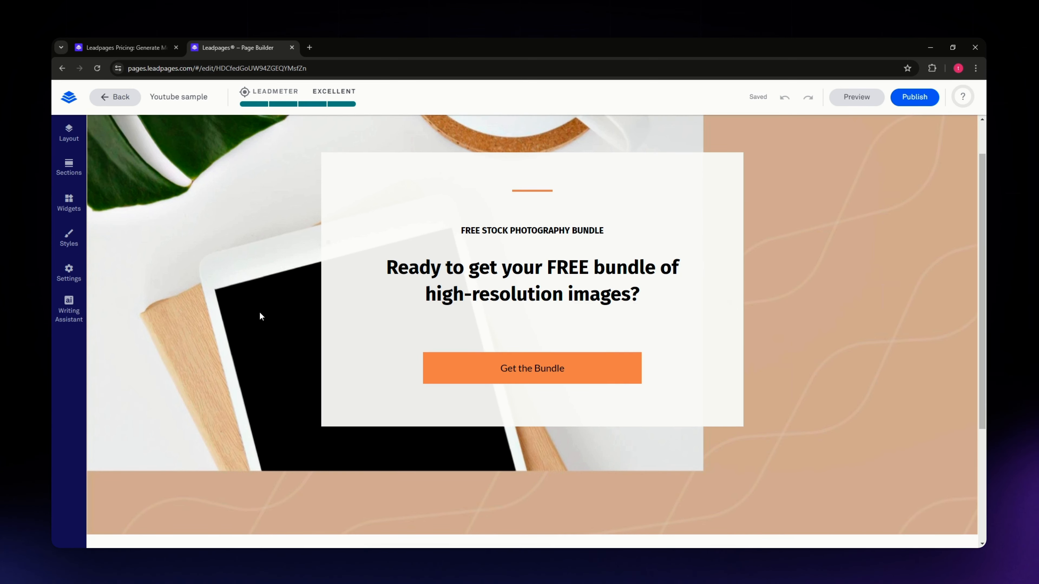
pyautogui.scroll(-1, 261, 315)
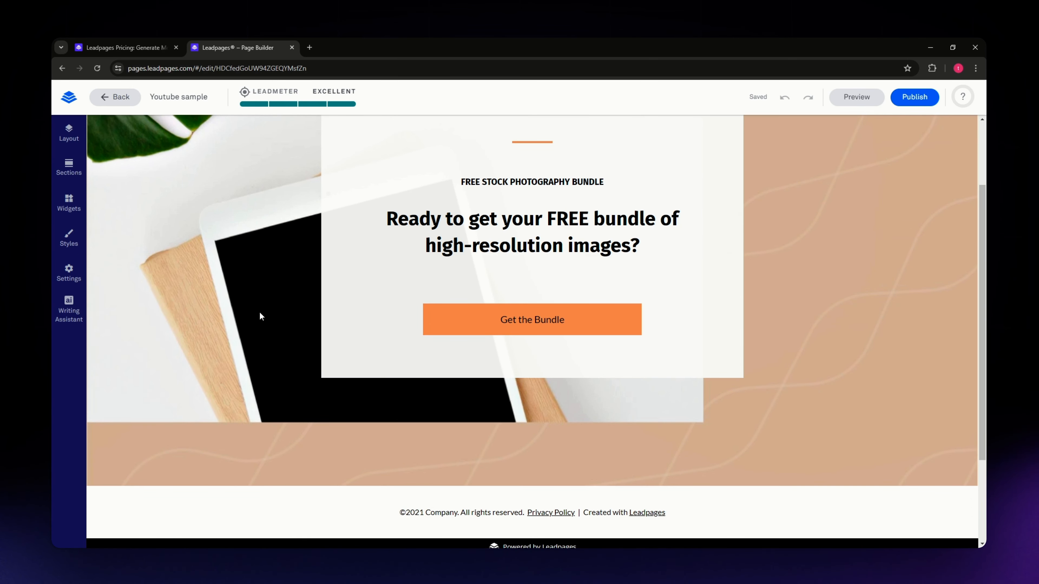
pyautogui.scroll(2, 261, 316)
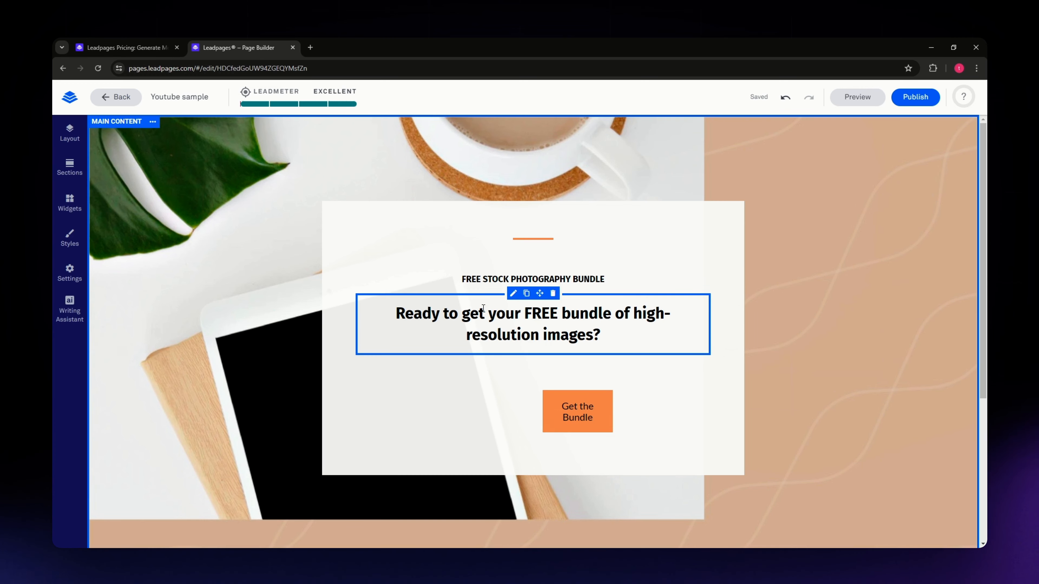
pyautogui.click(509, 311)
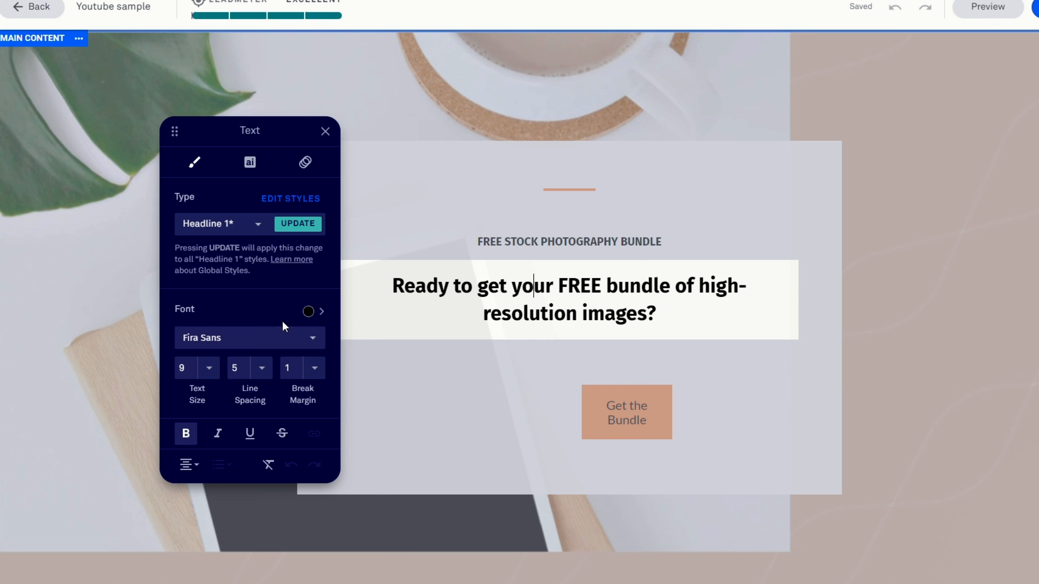
pyautogui.click(587, 311)
pyautogui.click(684, 317)
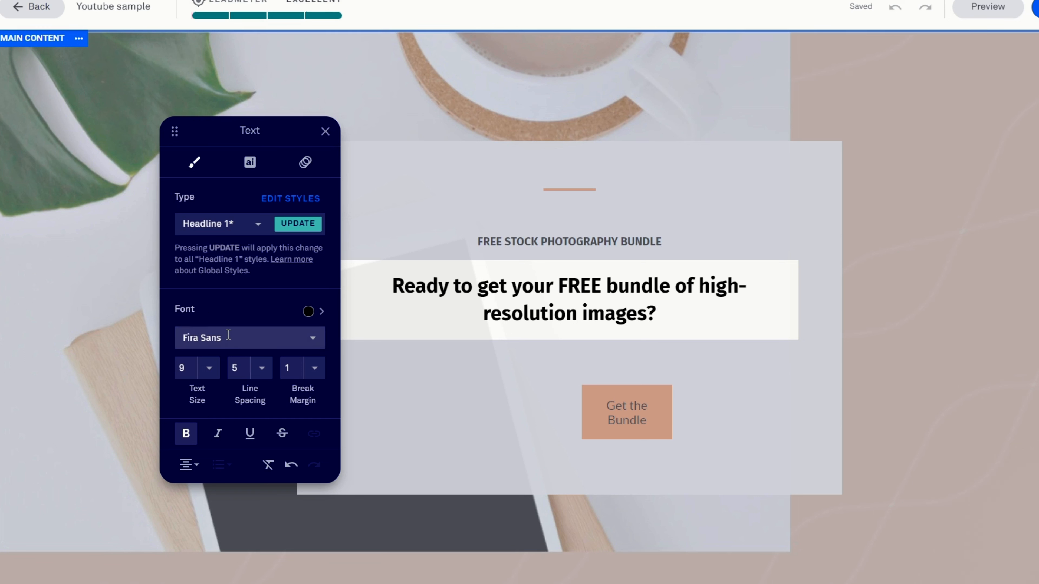
pyautogui.click(313, 343)
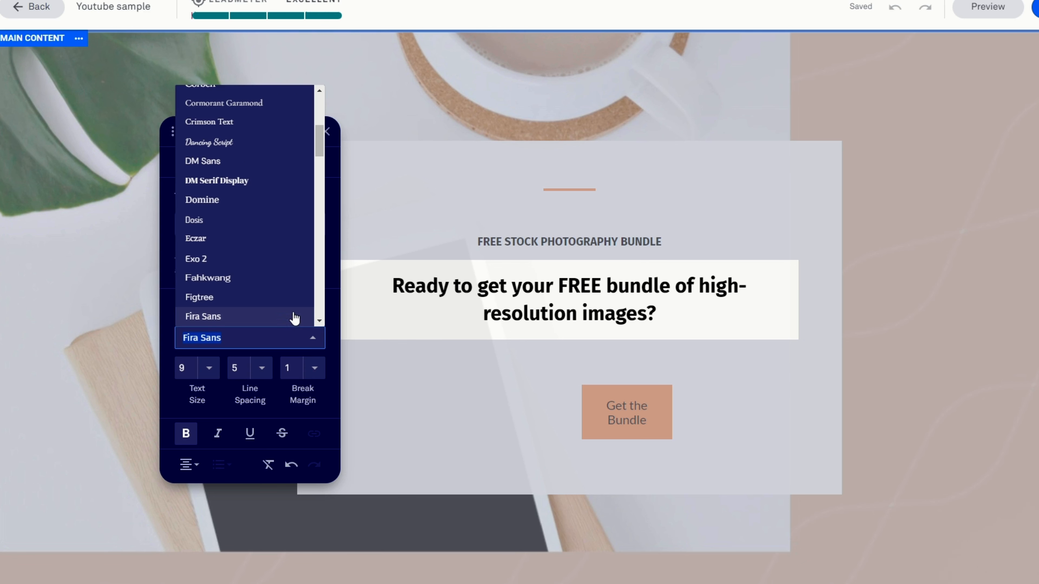
pyautogui.click(231, 182)
pyautogui.click(208, 371)
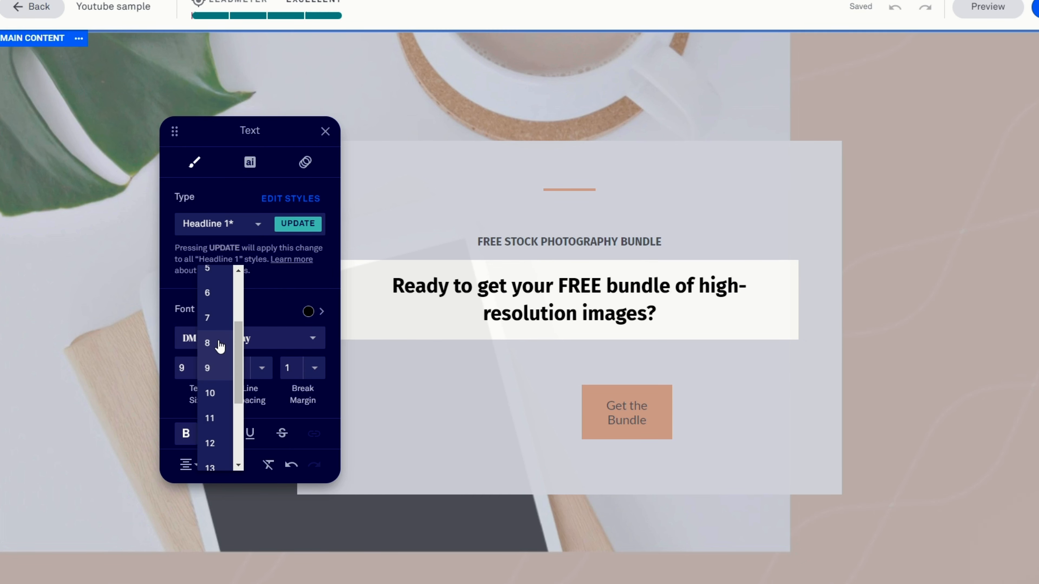
pyautogui.click(213, 392)
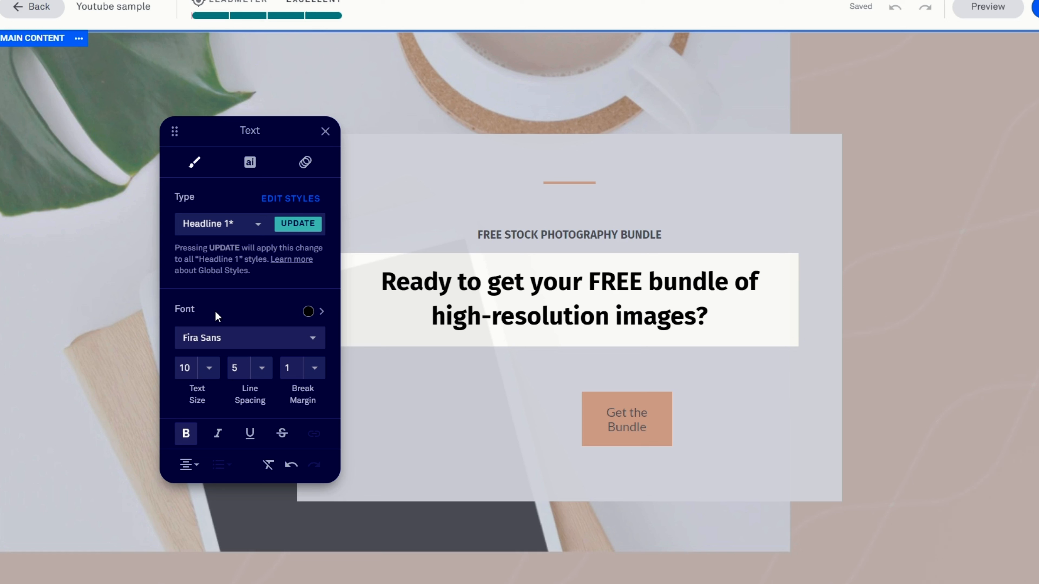
# Step: View the color choices for the headline text and return to its text settings
pyautogui.click(308, 311)
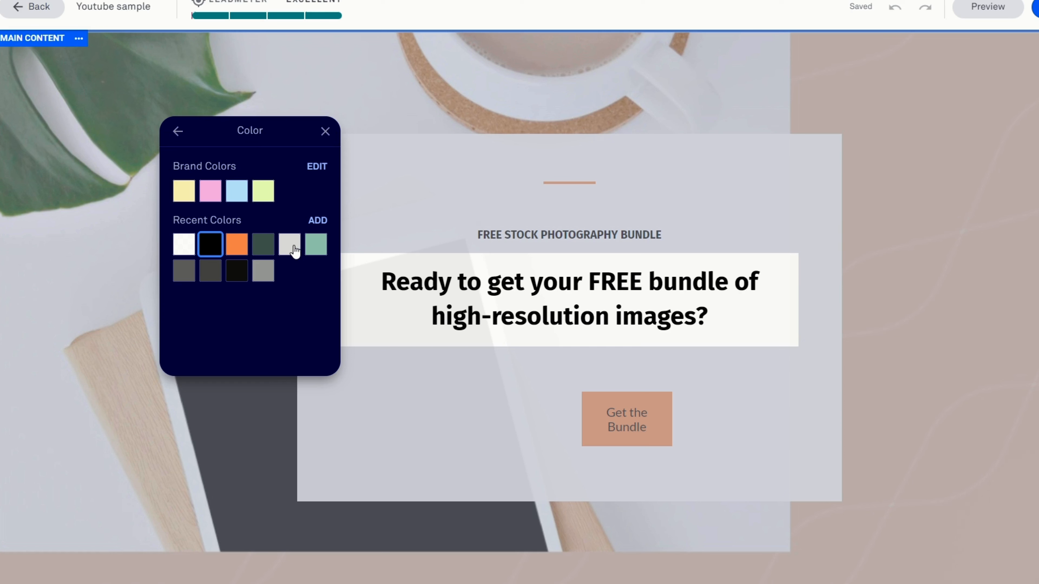
pyautogui.click(177, 131)
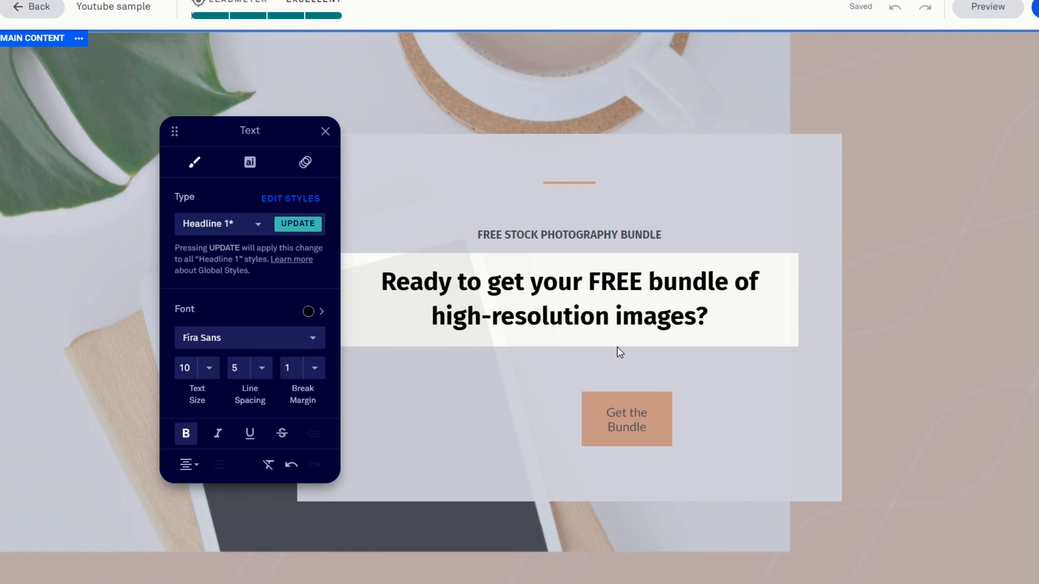
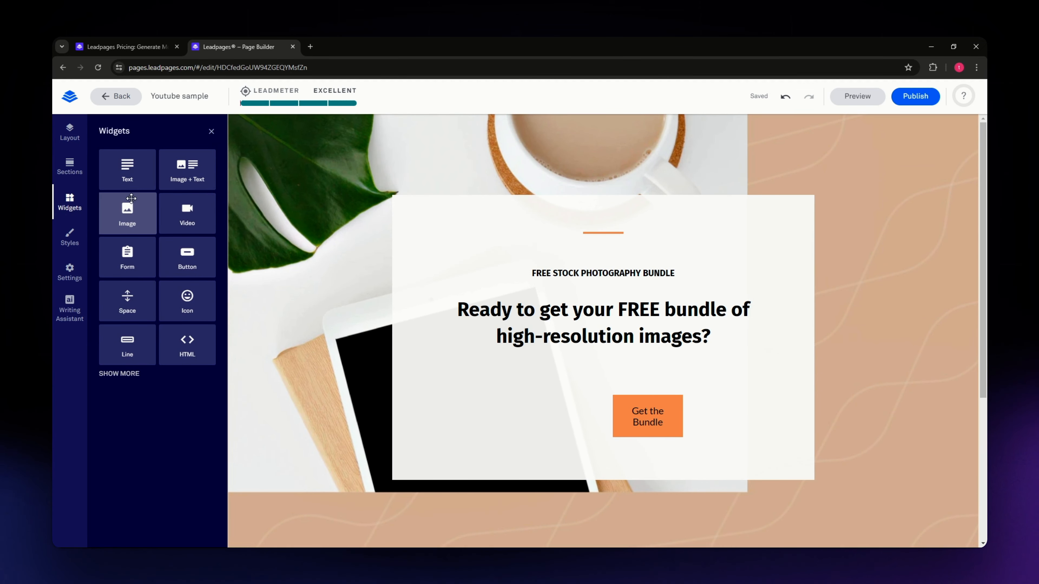
# Step: Add an image widget between the "FREE STOCK PHOTOGRAPHY BUNDLE" line and the main headline, and open its image picker
pyautogui.moveTo(119, 202); pyautogui.dragTo(573, 361)
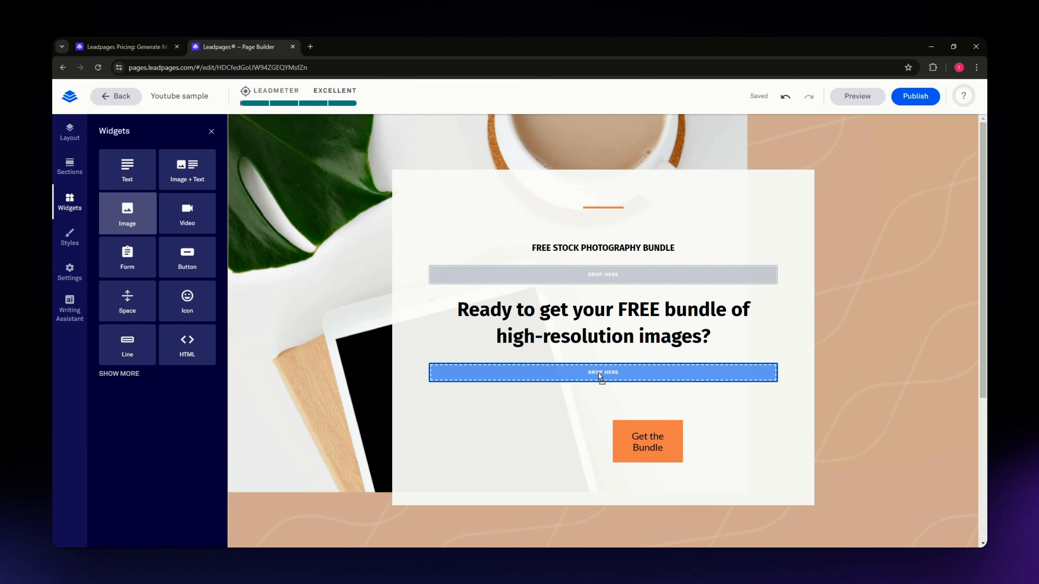
pyautogui.moveTo(598, 373); pyautogui.dragTo(577, 275)
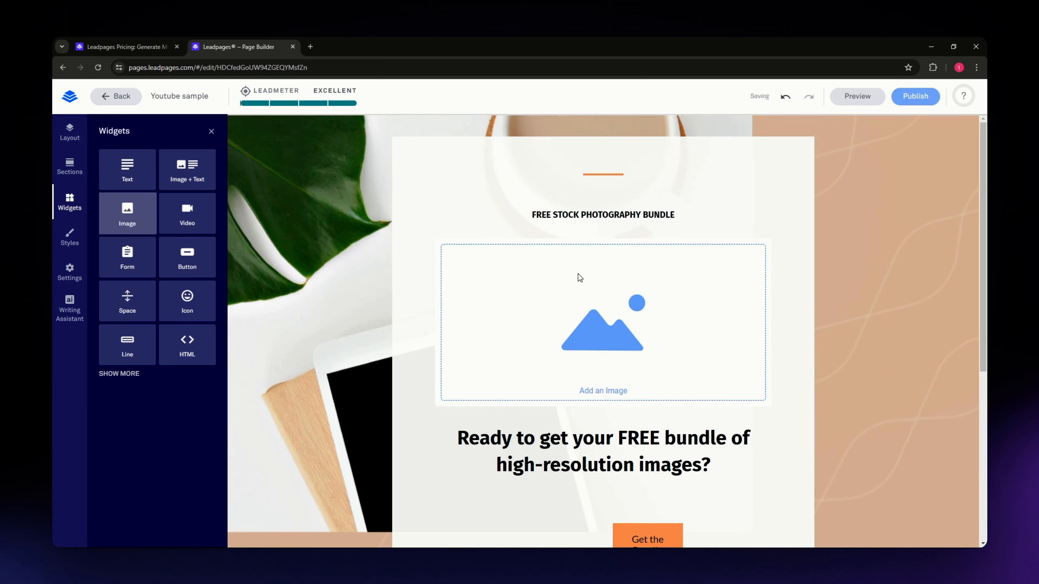
pyautogui.click(604, 351)
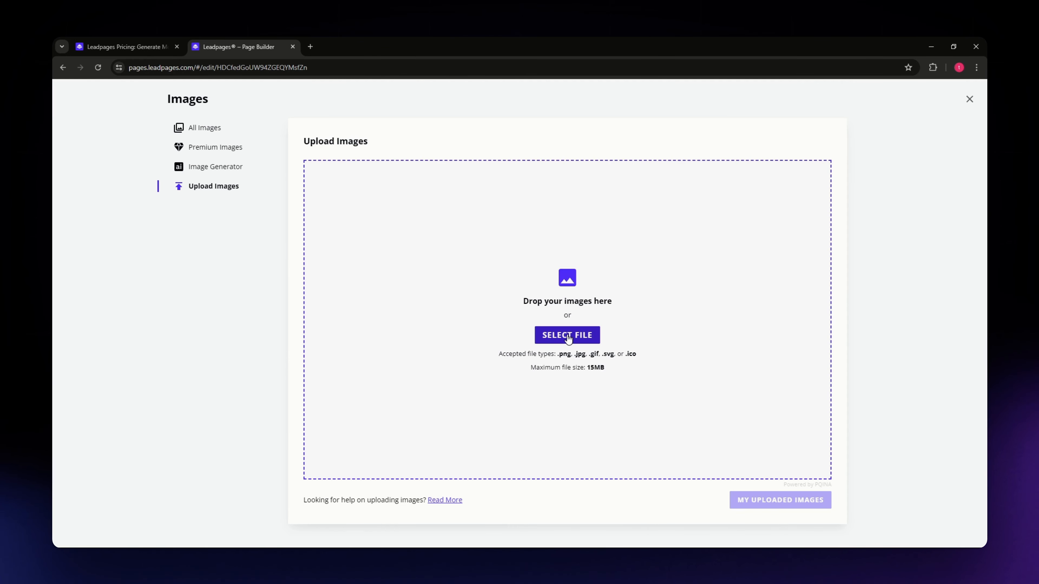
# Step: Upload the music notes and guitars picture and insert it into the new image widget
pyautogui.click(568, 339)
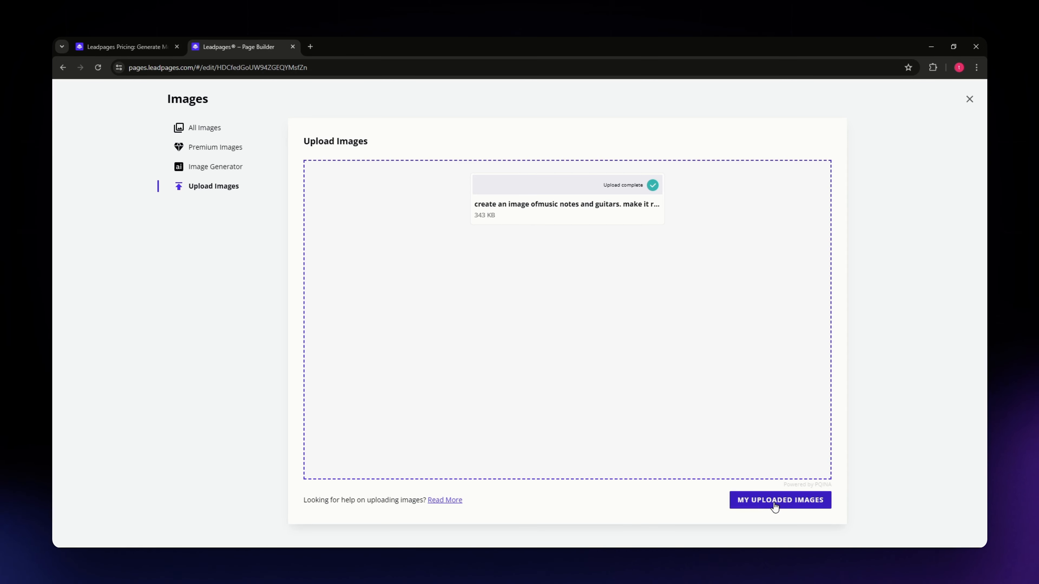
pyautogui.click(774, 506)
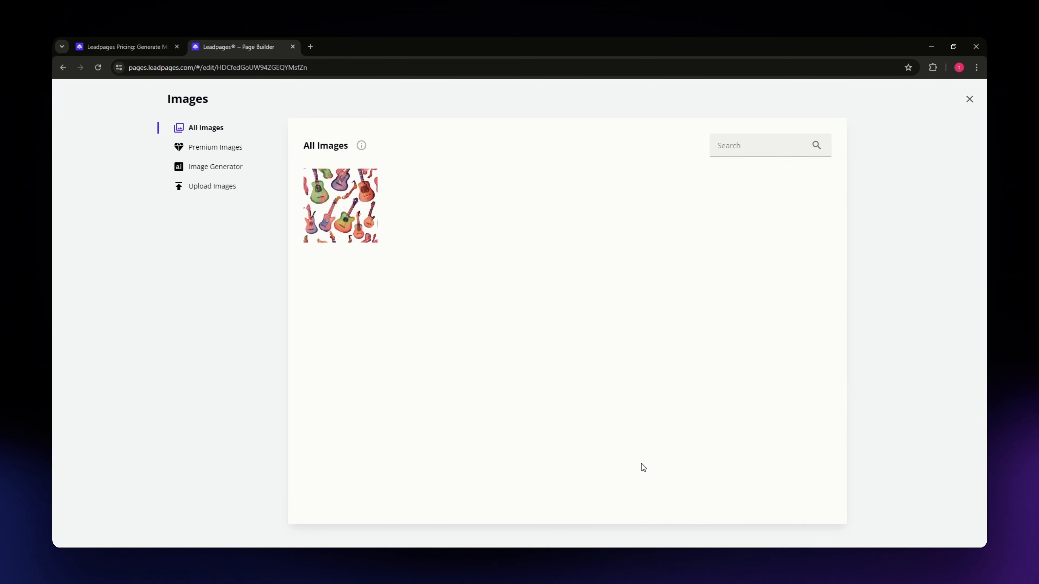
pyautogui.click(349, 218)
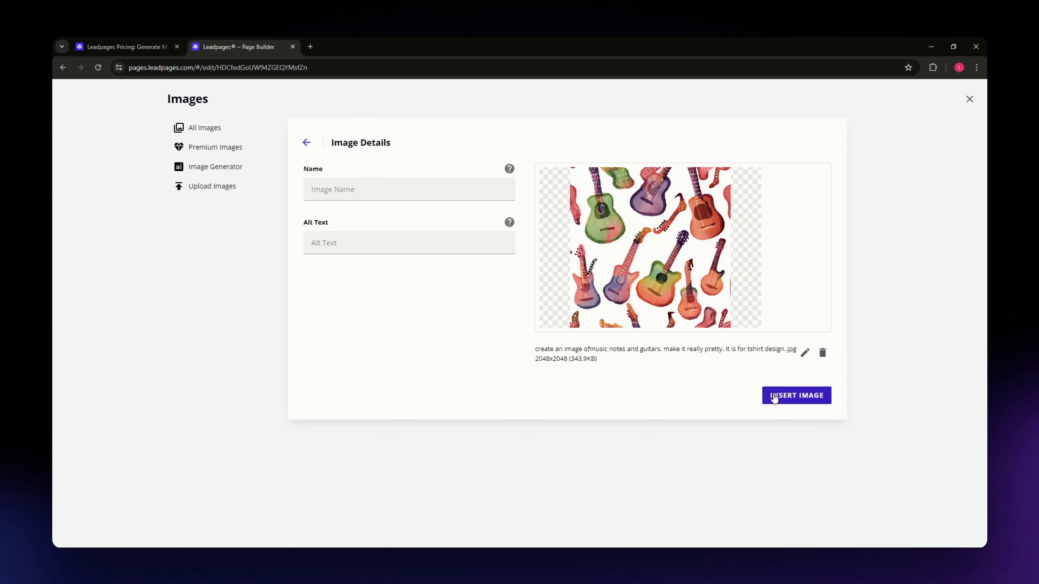
pyautogui.click(773, 397)
pyautogui.scroll(-3, 598, 341)
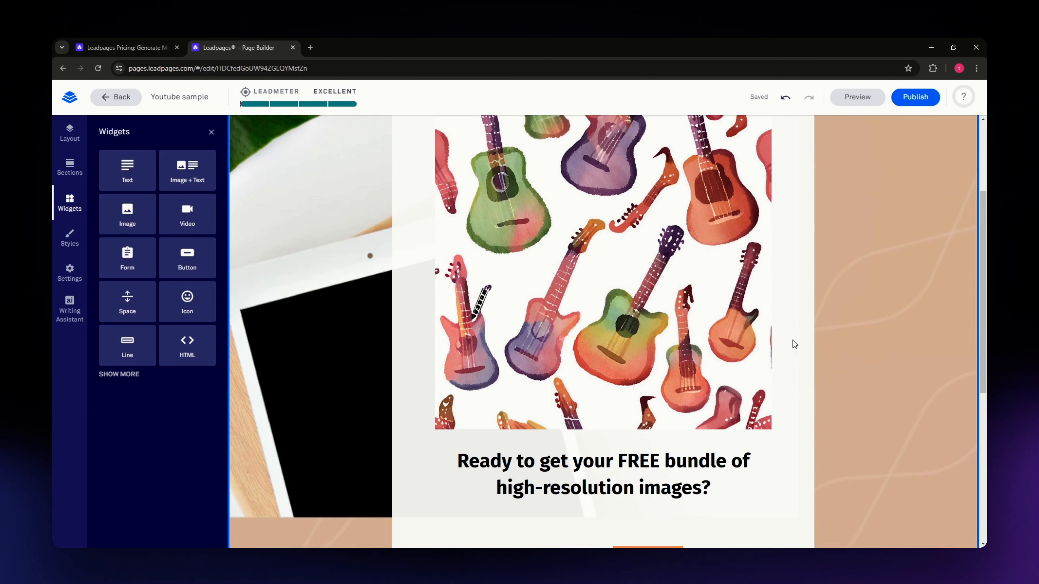
# Step: Set the guitar image's alignment to center in its design settings
pyautogui.scroll(1, 836, 332)
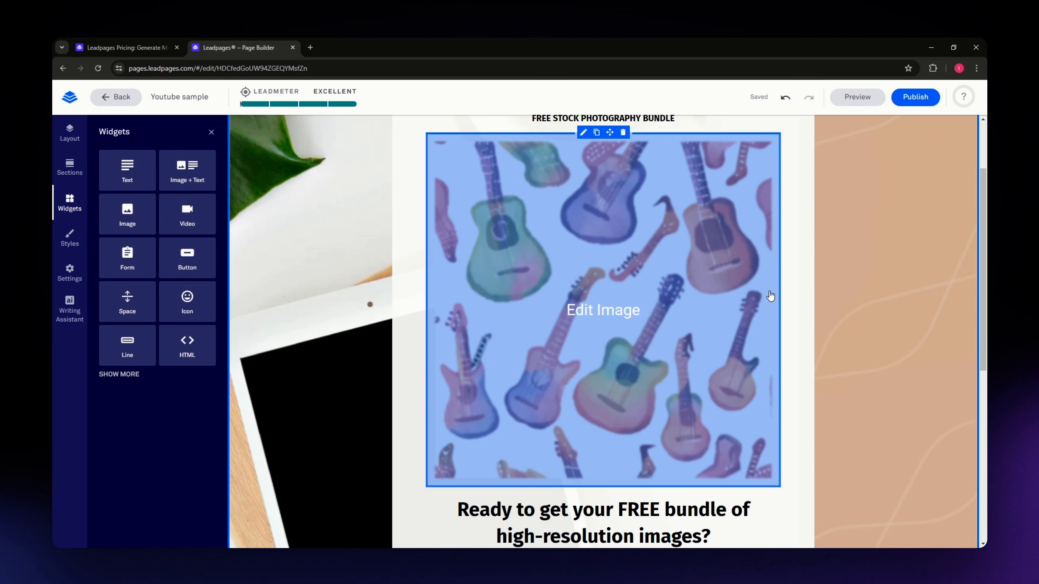
pyautogui.scroll(-1, 640, 375)
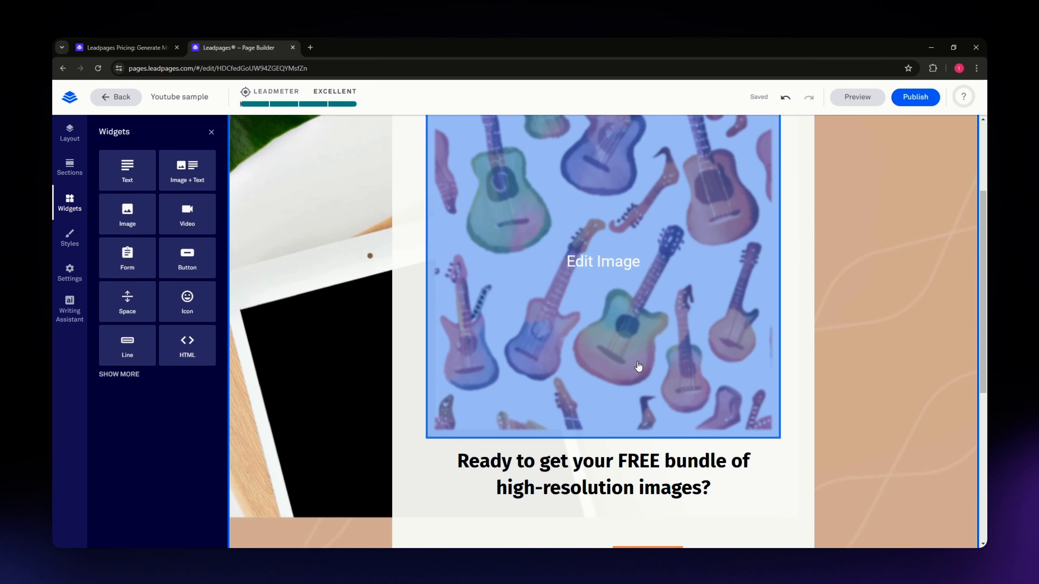
pyautogui.scroll(-1, 642, 410)
pyautogui.click(601, 339)
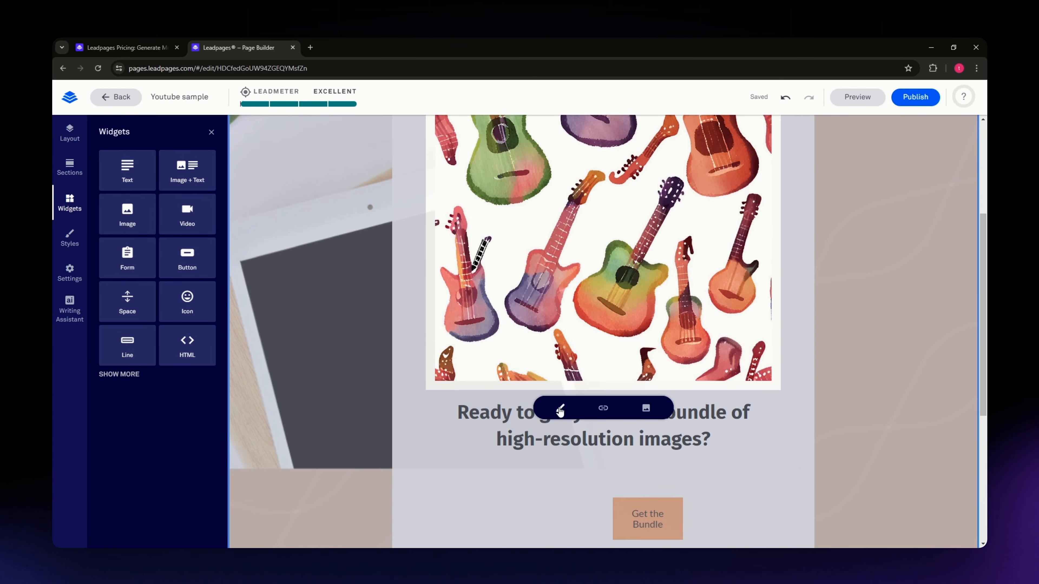
pyautogui.click(558, 408)
pyautogui.scroll(-2, 597, 442)
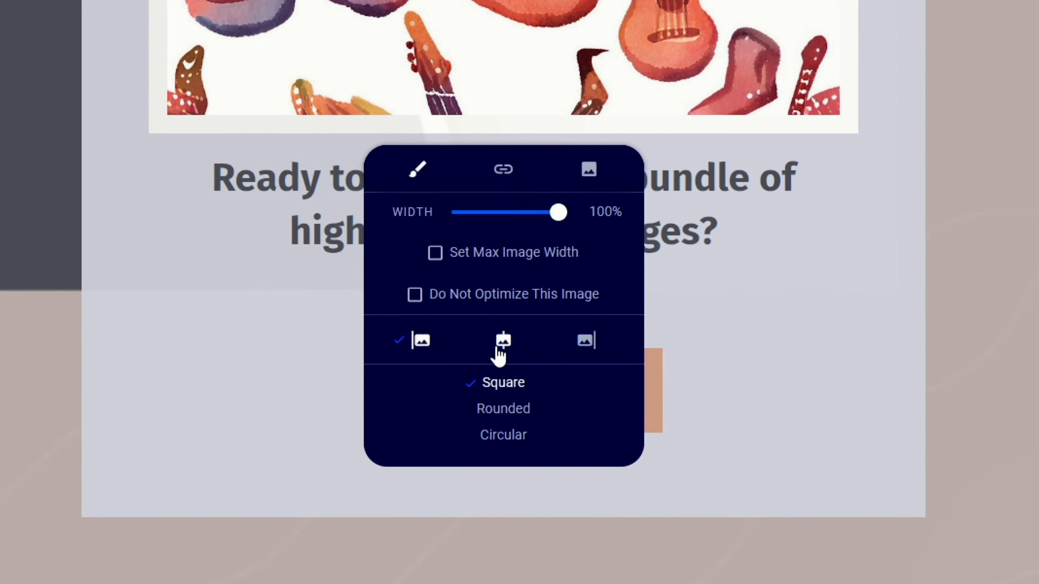
pyautogui.click(603, 396)
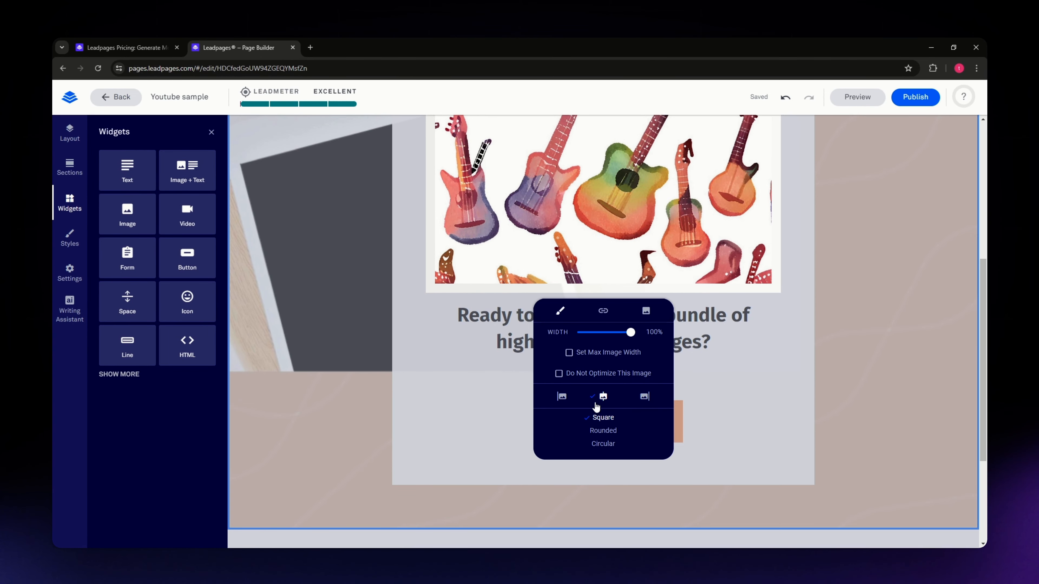
# Step: Try the Rounded and Circular shapes on the guitar image, and return it to Square
pyautogui.click(605, 431)
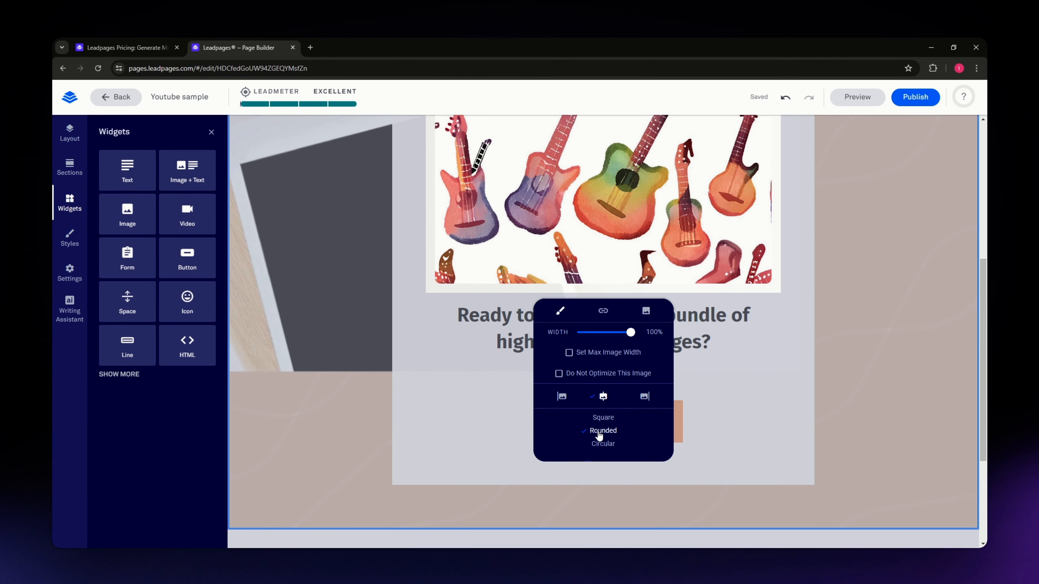
pyautogui.click(608, 448)
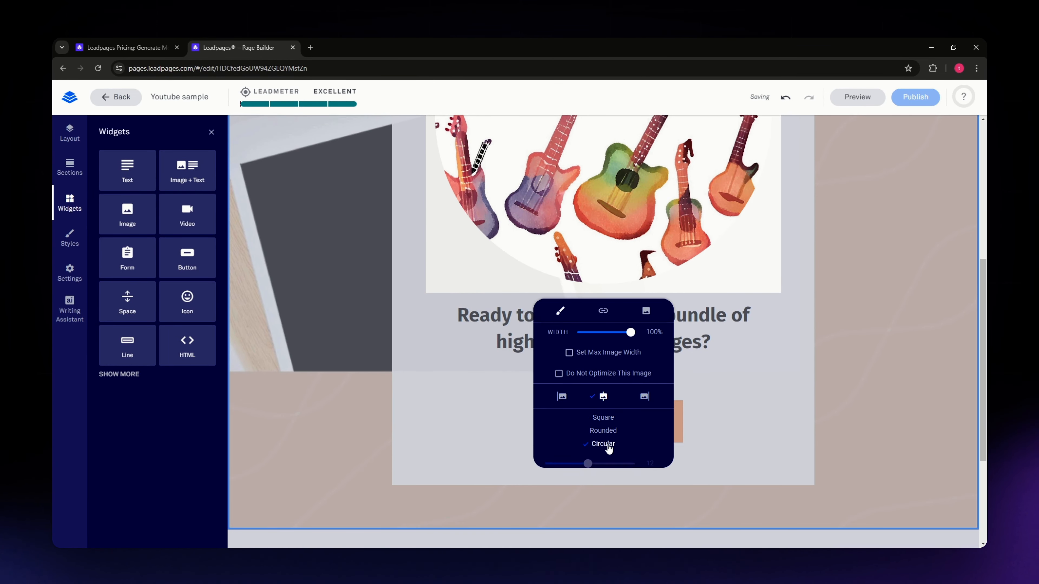
pyautogui.click(602, 417)
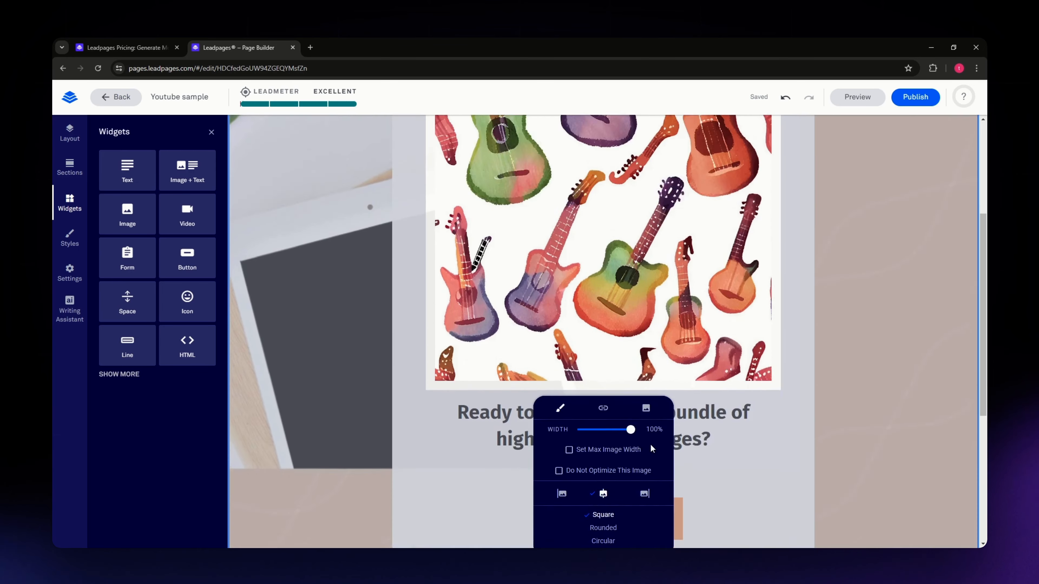
# Step: Look through the guitar image's link options, including linking to an external URL, and close its settings
pyautogui.scroll(-2, 650, 444)
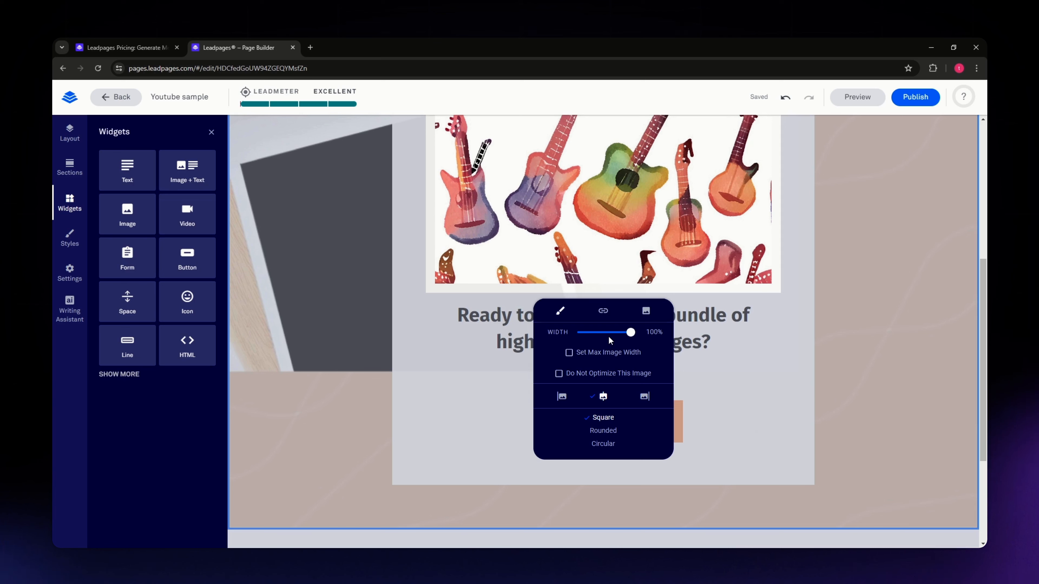
pyautogui.click(603, 312)
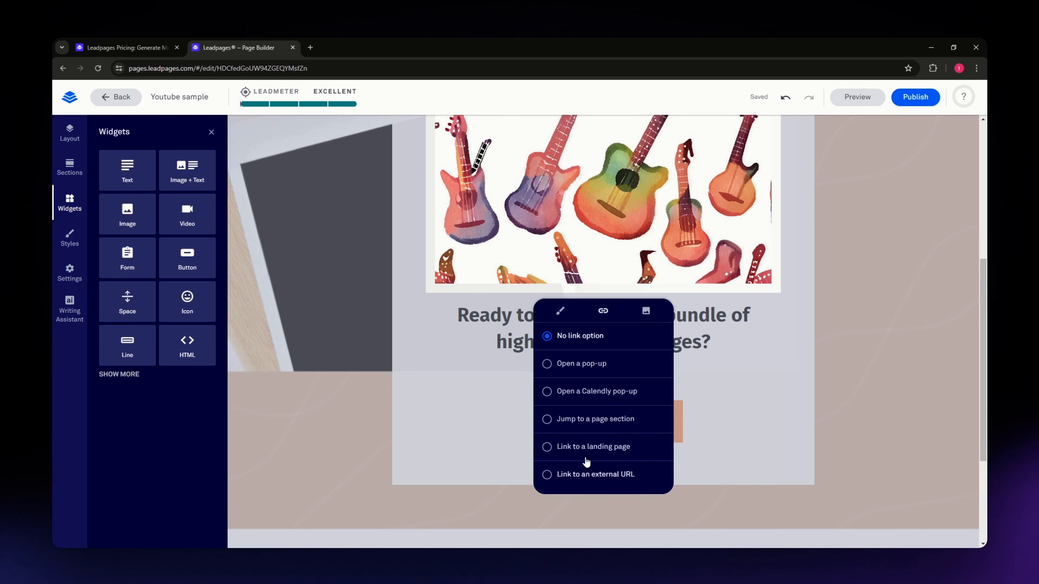
pyautogui.click(589, 475)
pyautogui.click(736, 409)
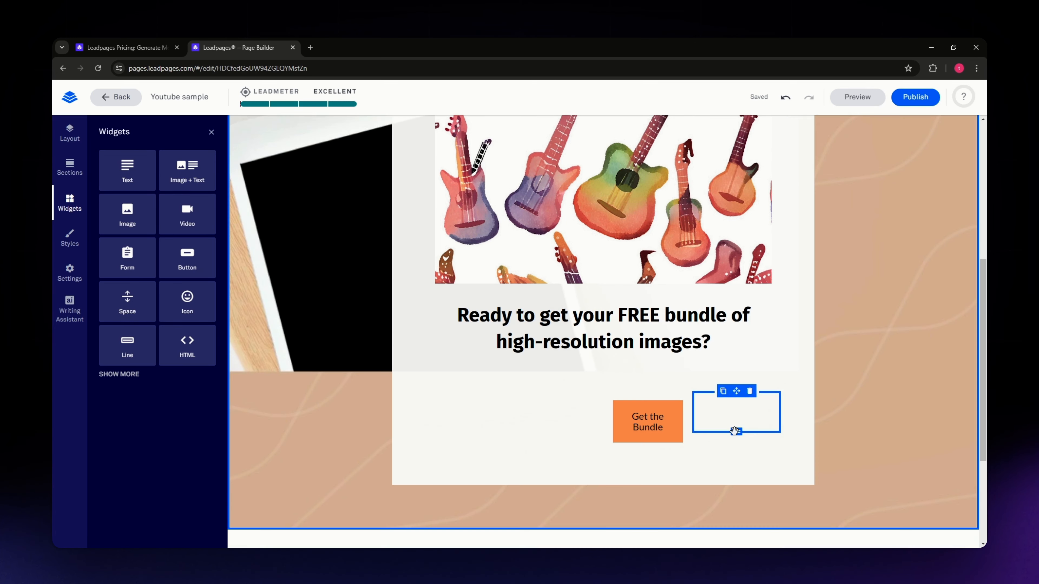
# Step: Add a button widget directly below the "Ready to get your FREE bundle" headline
pyautogui.scroll(5, 824, 426)
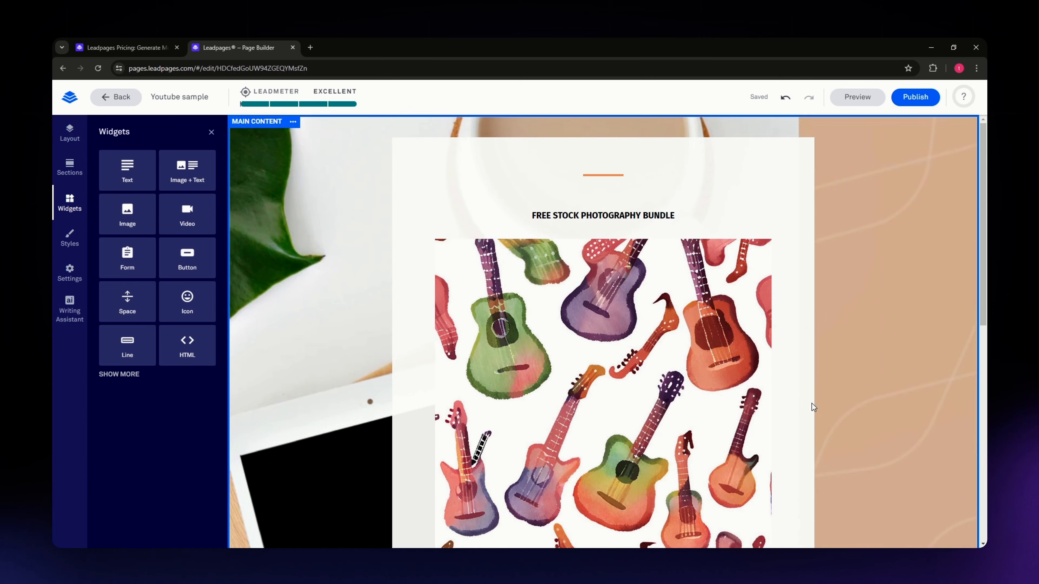
pyautogui.scroll(-5, 811, 402)
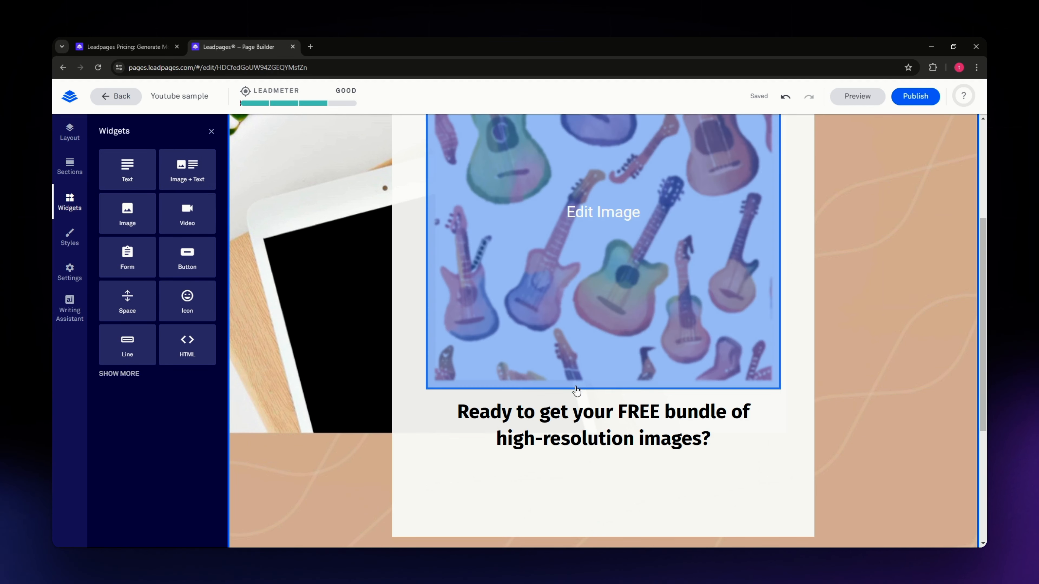
pyautogui.scroll(-3, 587, 393)
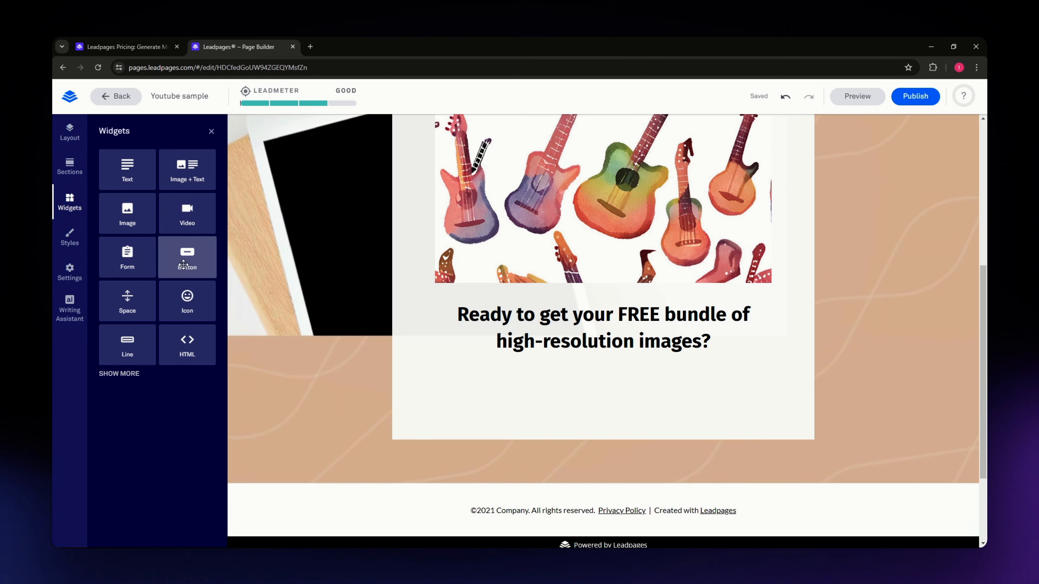
pyautogui.moveTo(185, 256); pyautogui.dragTo(602, 400)
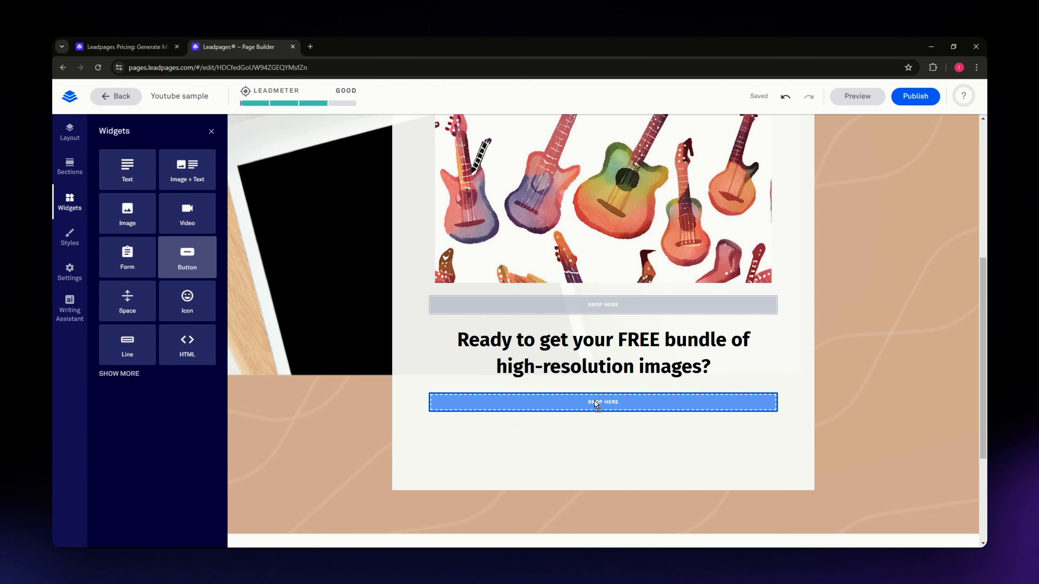
pyautogui.moveTo(594, 401); pyautogui.dragTo(594, 401)
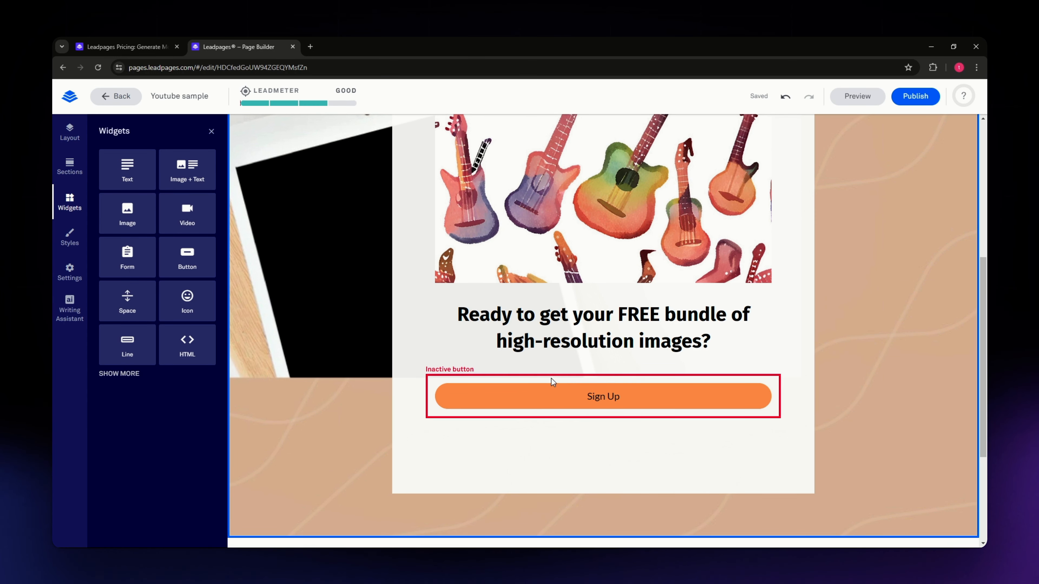
# Step: Try the Sign Up button without full width in left, right and center alignment, and restore full width
pyautogui.click(536, 400)
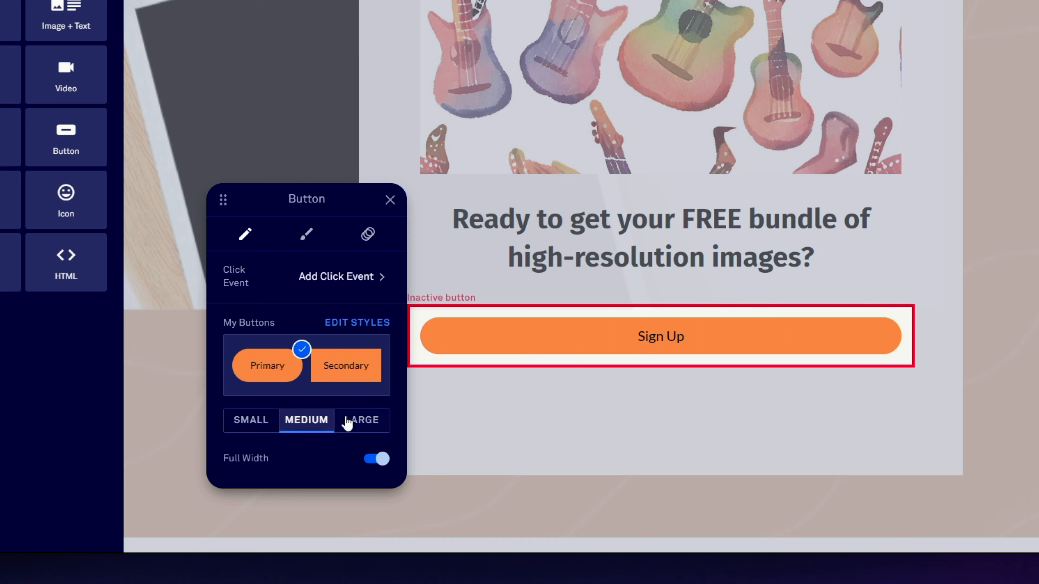
pyautogui.click(381, 464)
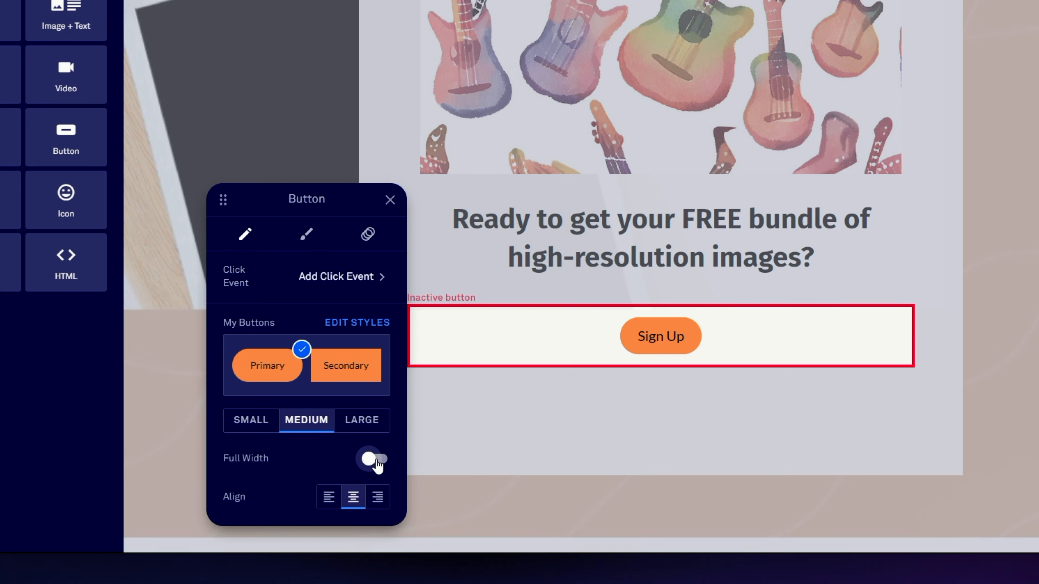
pyautogui.click(378, 464)
pyautogui.click(375, 462)
pyautogui.click(335, 500)
pyautogui.click(377, 500)
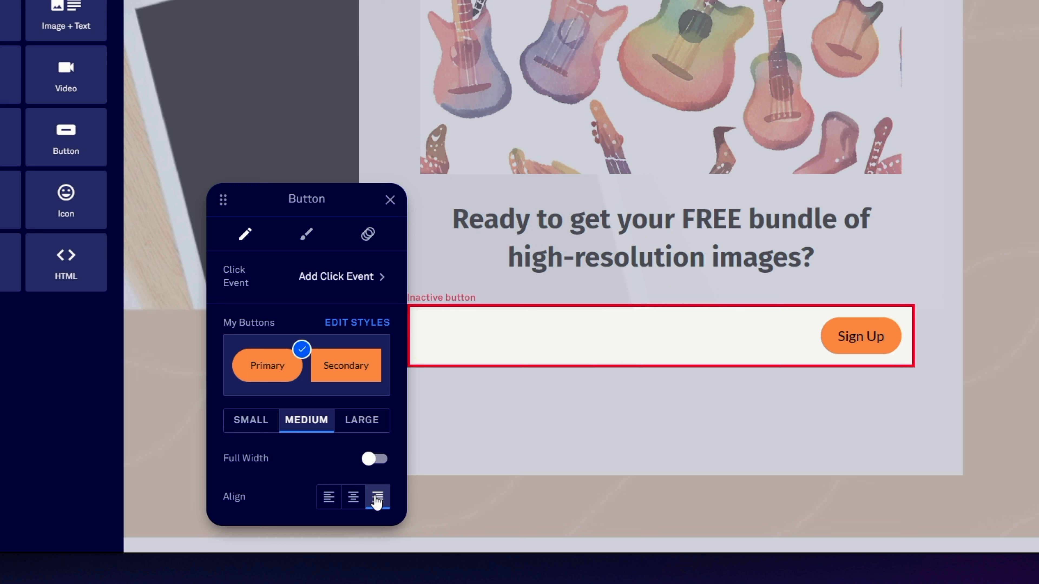
pyautogui.click(353, 497)
pyautogui.click(374, 459)
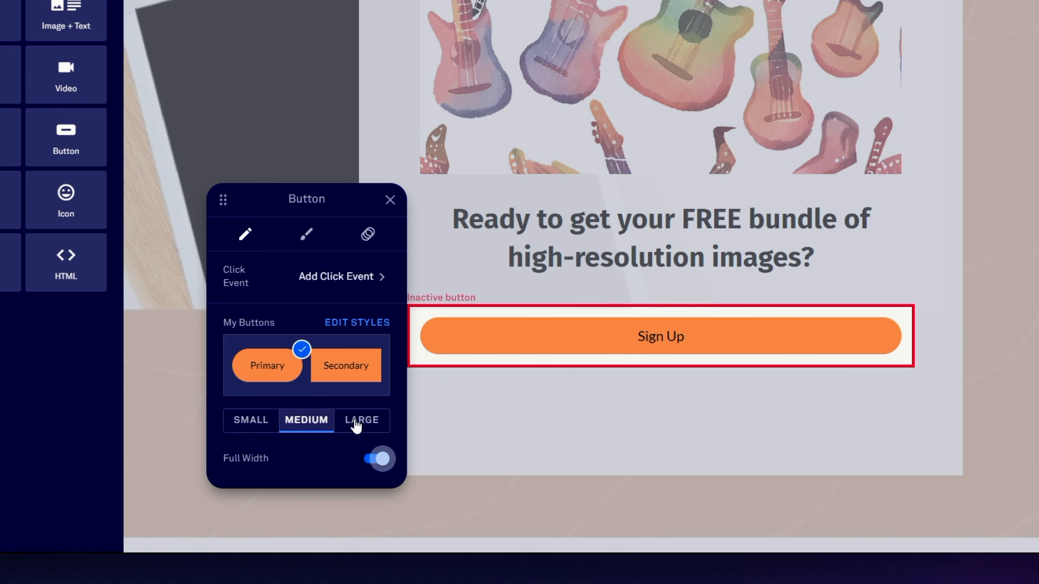
# Step: Review the Sign Up button's style settings and animation choices, and close its settings
pyautogui.click(304, 232)
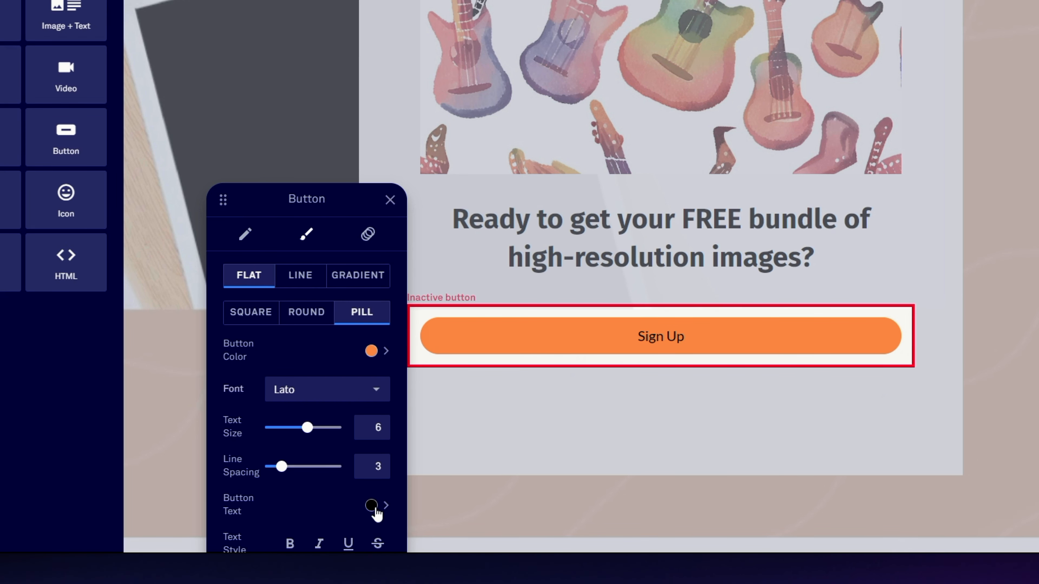
pyautogui.click(365, 241)
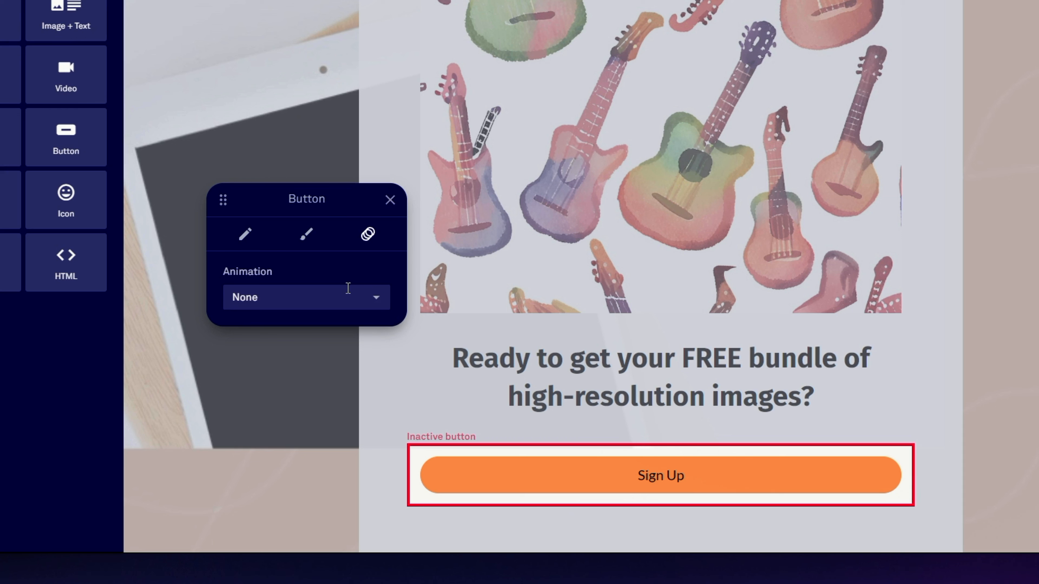
pyautogui.click(309, 292)
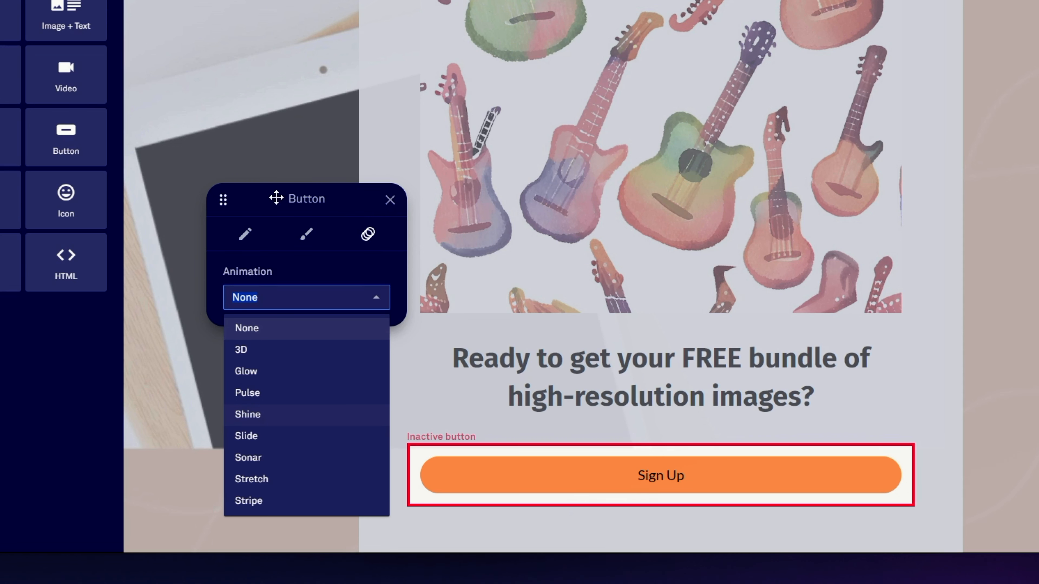
pyautogui.moveTo(275, 198); pyautogui.dragTo(383, 125)
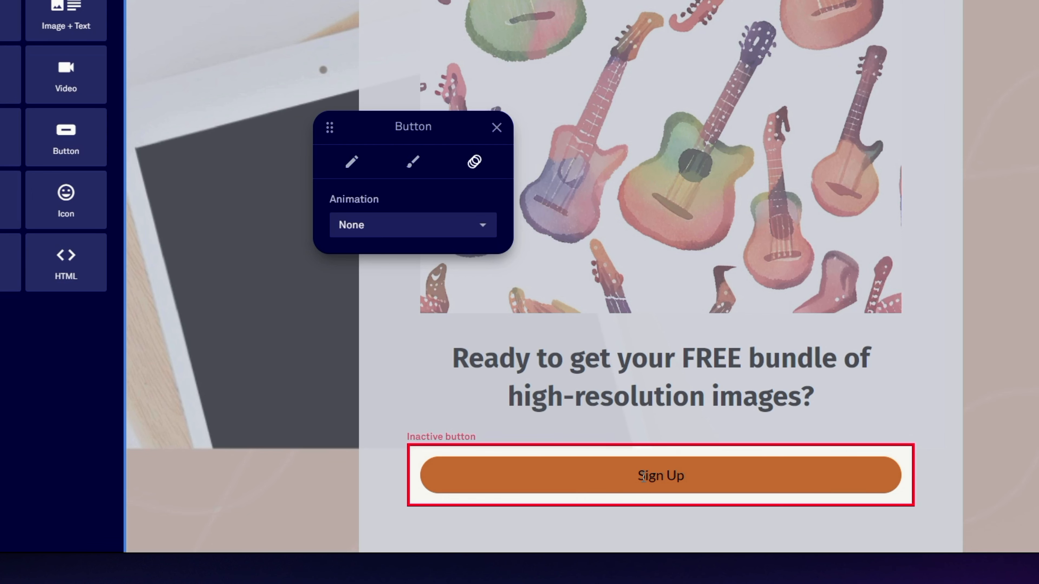
pyautogui.click(497, 127)
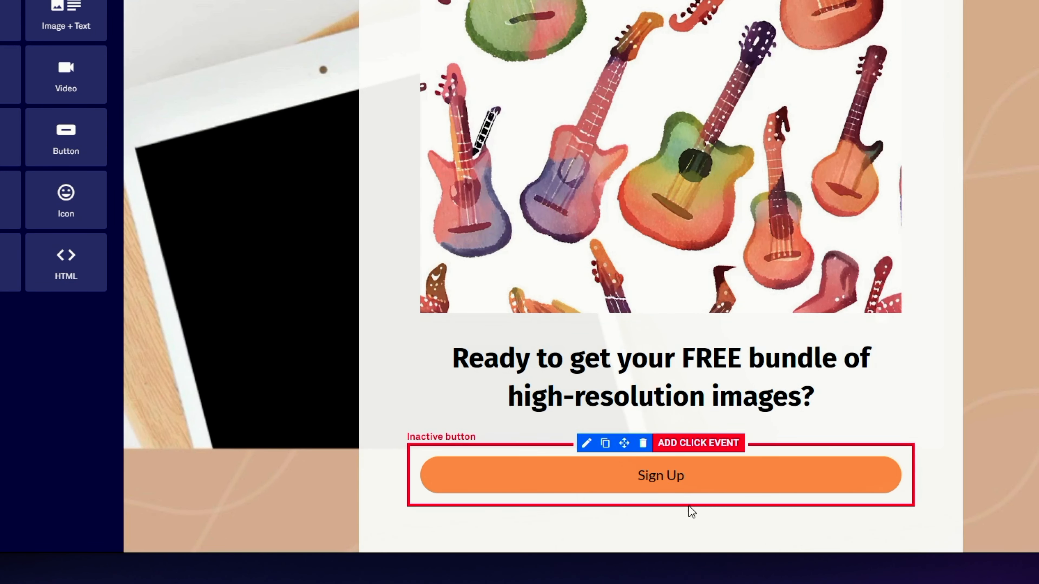
# Step: Replace the "Sign Up" button text with "Get the bundle!" and select the new text
pyautogui.click(676, 475)
pyautogui.hotkey('ctrl', 'a')
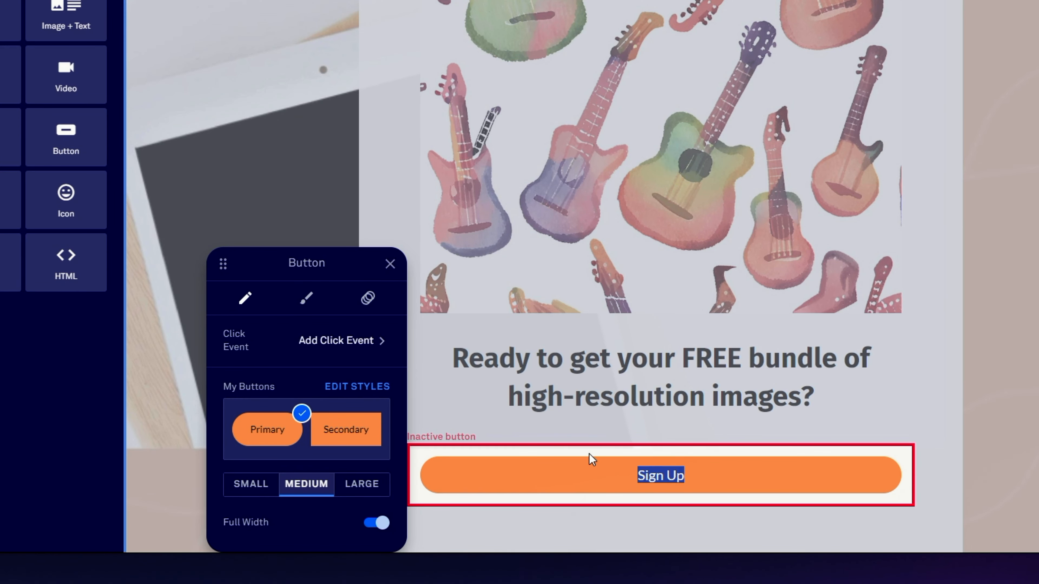
pyautogui.write('Get the bundle!')
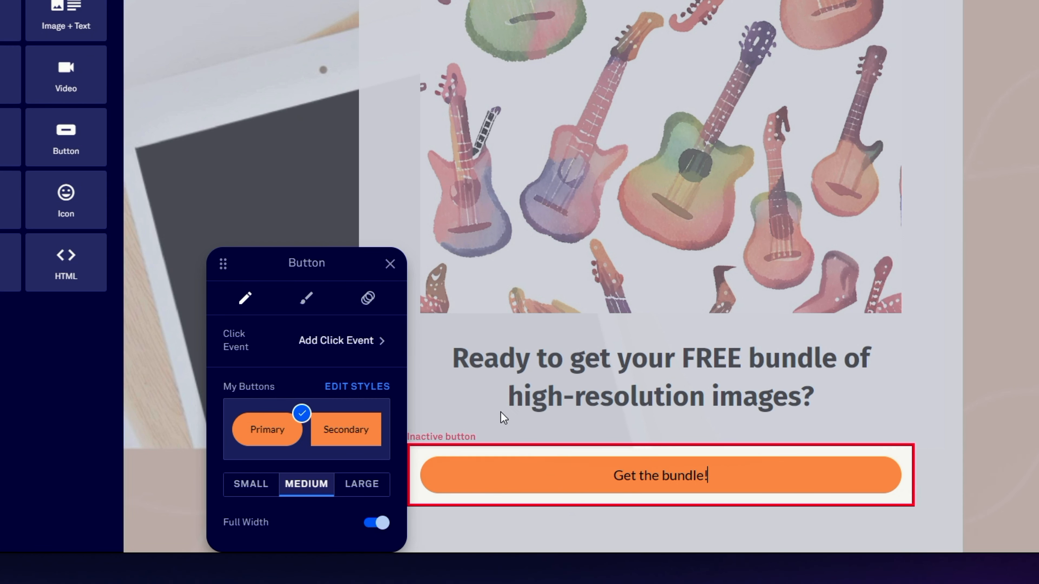
pyautogui.click(603, 474)
pyautogui.moveTo(731, 478); pyautogui.dragTo(580, 469)
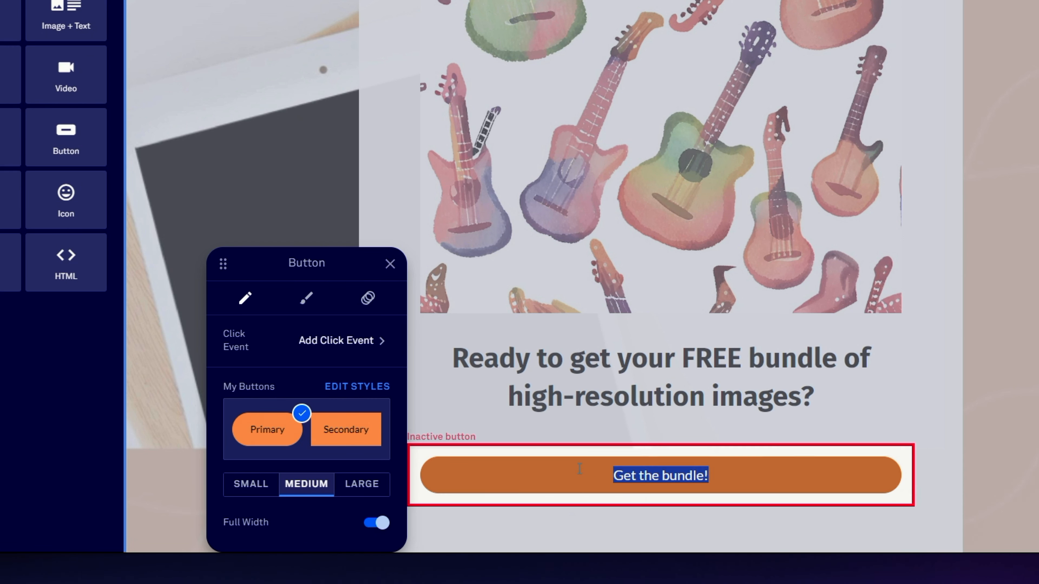
# Step: Review the click event options for the "Get the bundle!" button and close its settings
pyautogui.click(343, 340)
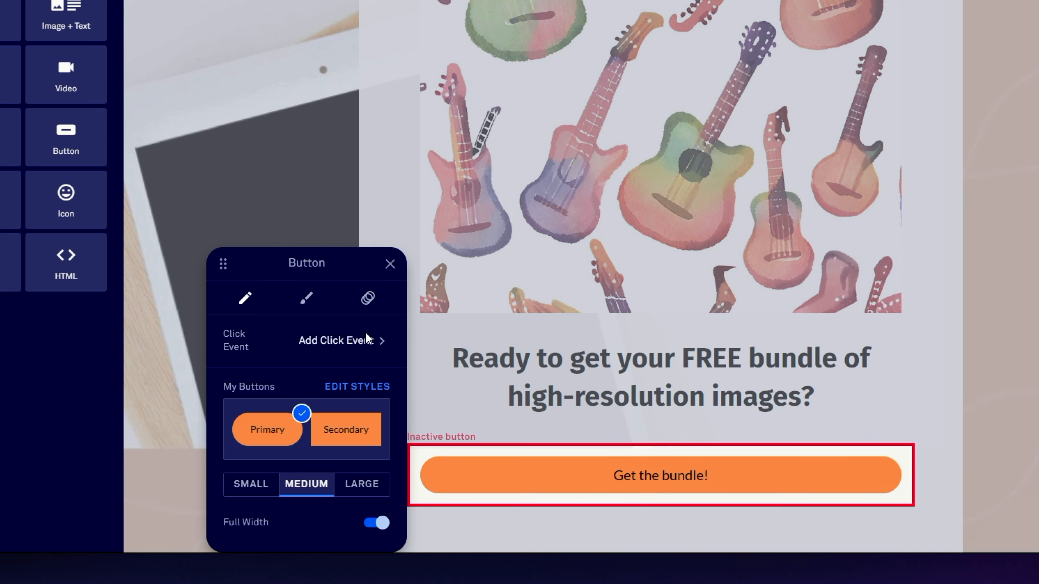
pyautogui.click(317, 343)
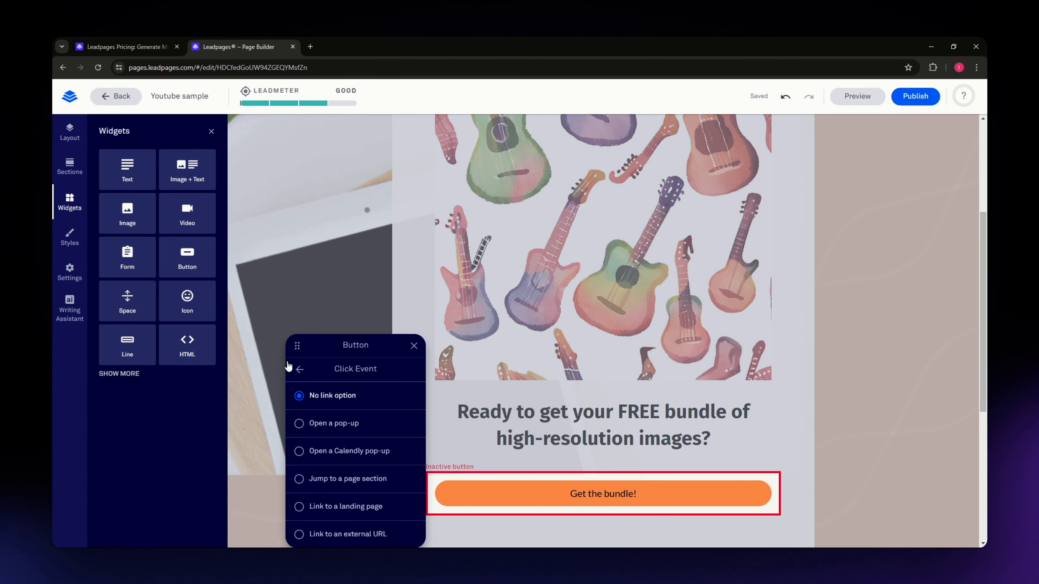
pyautogui.click(322, 305)
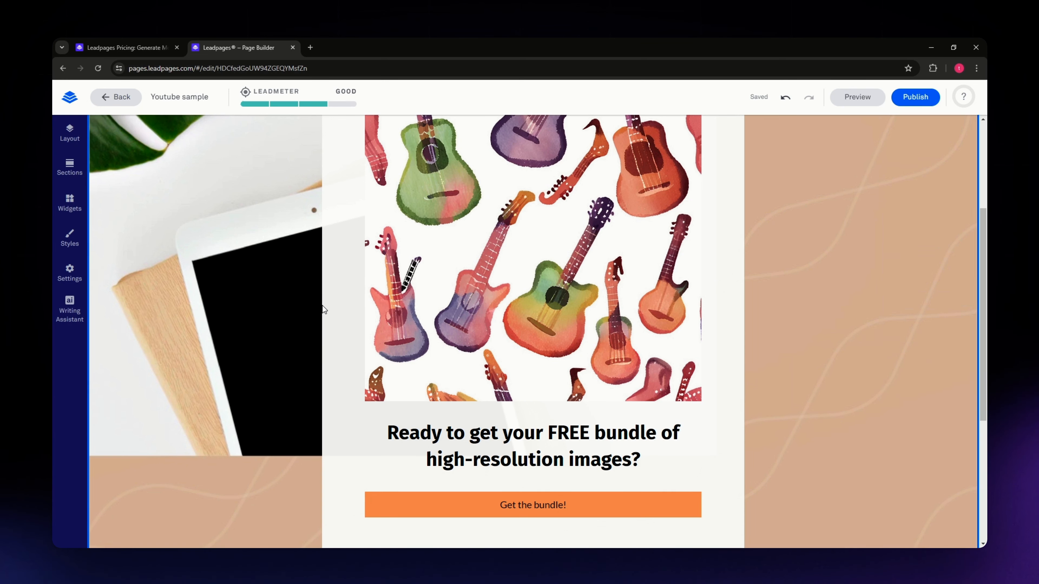
# Step: Show the available section designs of the FAQs type for the end of the page
pyautogui.scroll(-3, 271, 360)
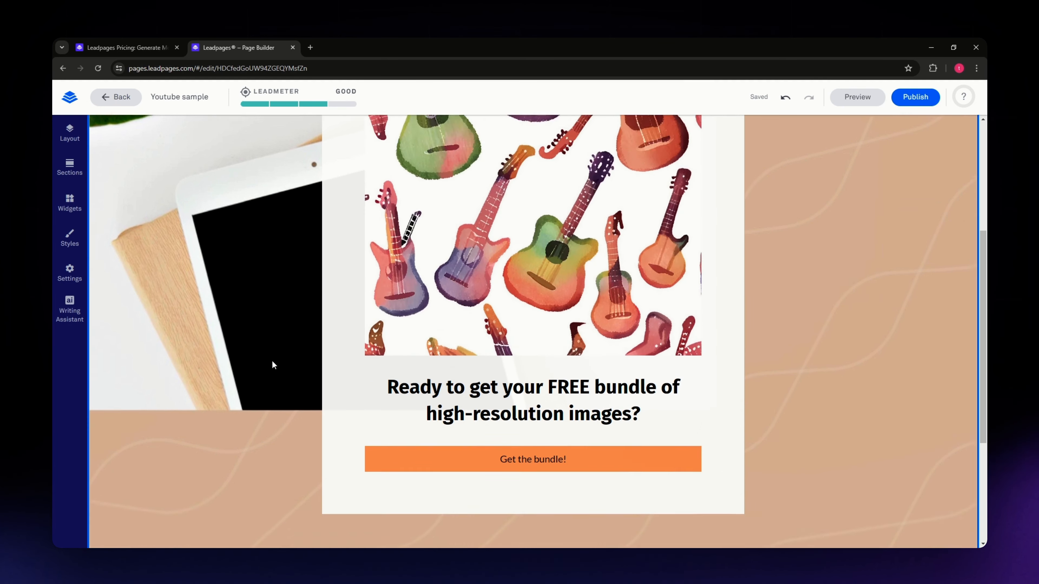
pyautogui.scroll(-1, 250, 342)
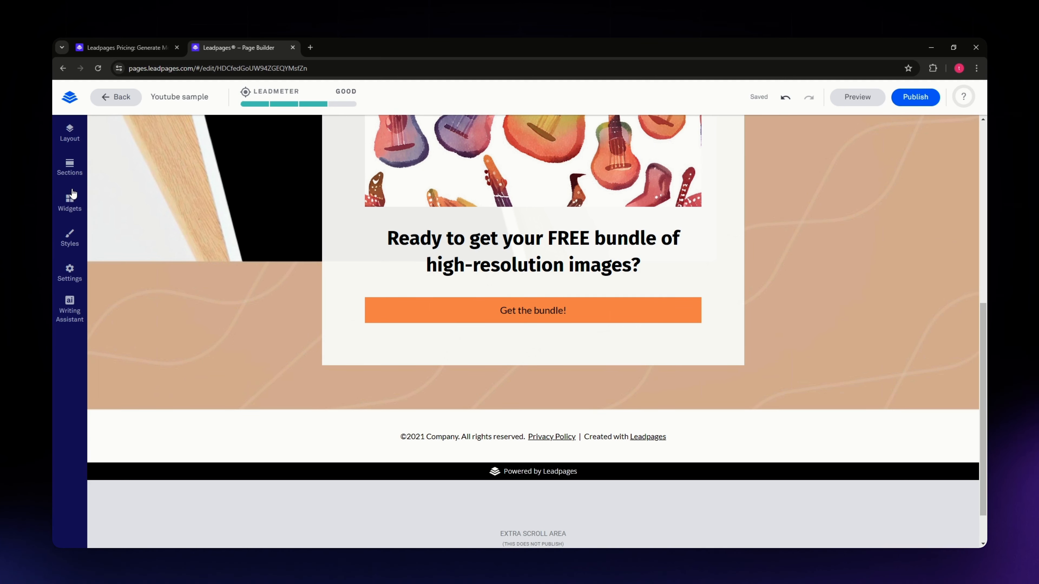
pyautogui.click(69, 167)
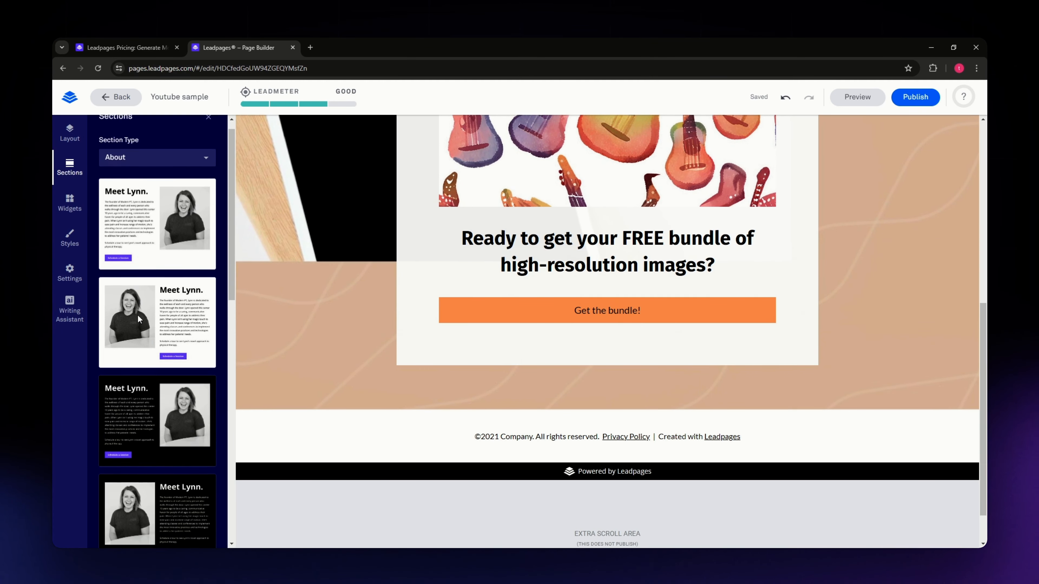
pyautogui.click(132, 179)
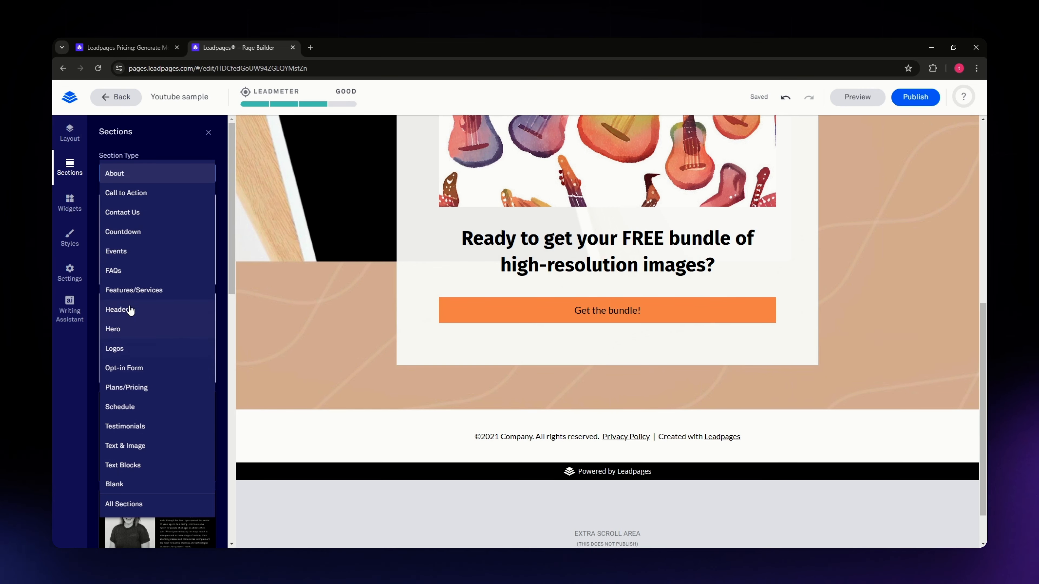
pyautogui.click(121, 272)
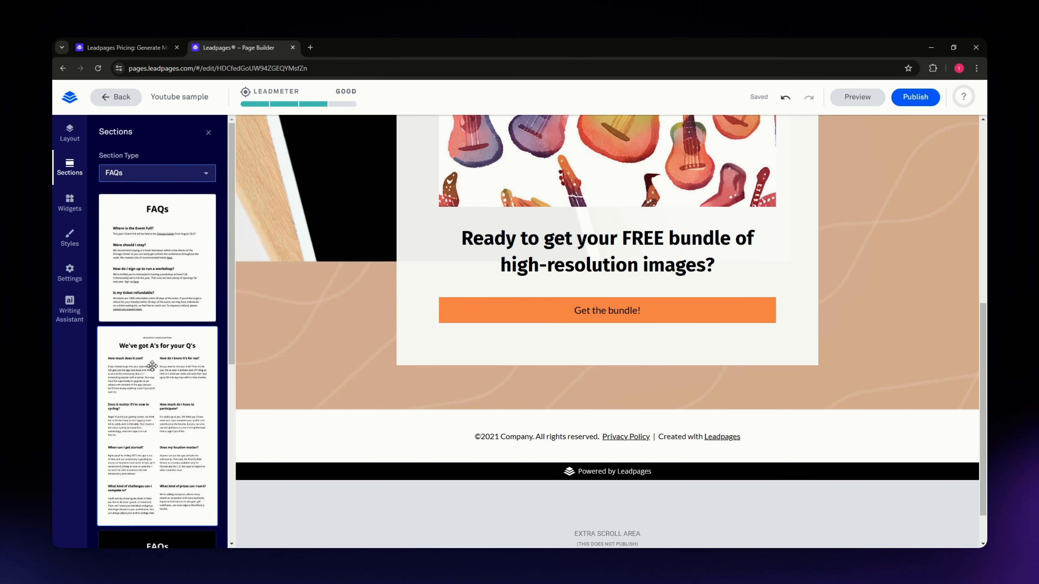
# Step: Add the white single-column FAQs section between the main content and the copyright footer
pyautogui.scroll(-5, 152, 365)
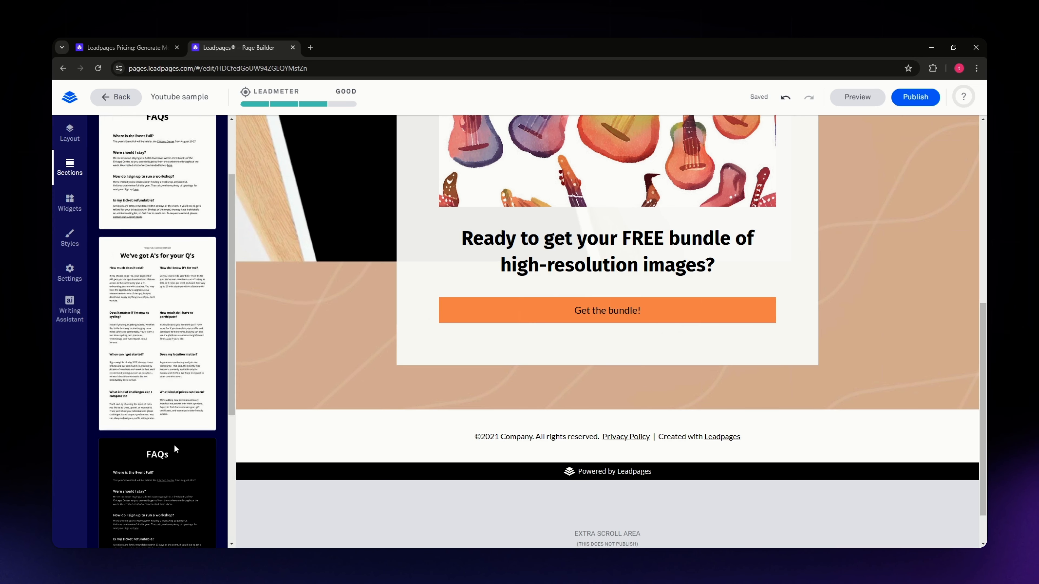
pyautogui.scroll(5, 174, 445)
pyautogui.moveTo(133, 211); pyautogui.dragTo(530, 422)
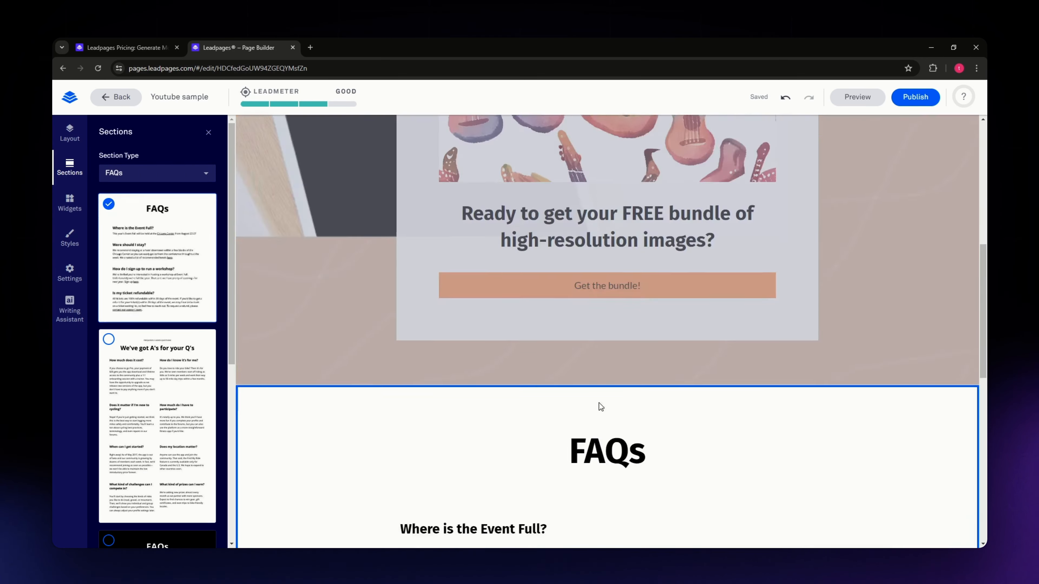
pyautogui.scroll(-5, 592, 392)
pyautogui.scroll(10, 589, 391)
pyautogui.scroll(-5, 591, 385)
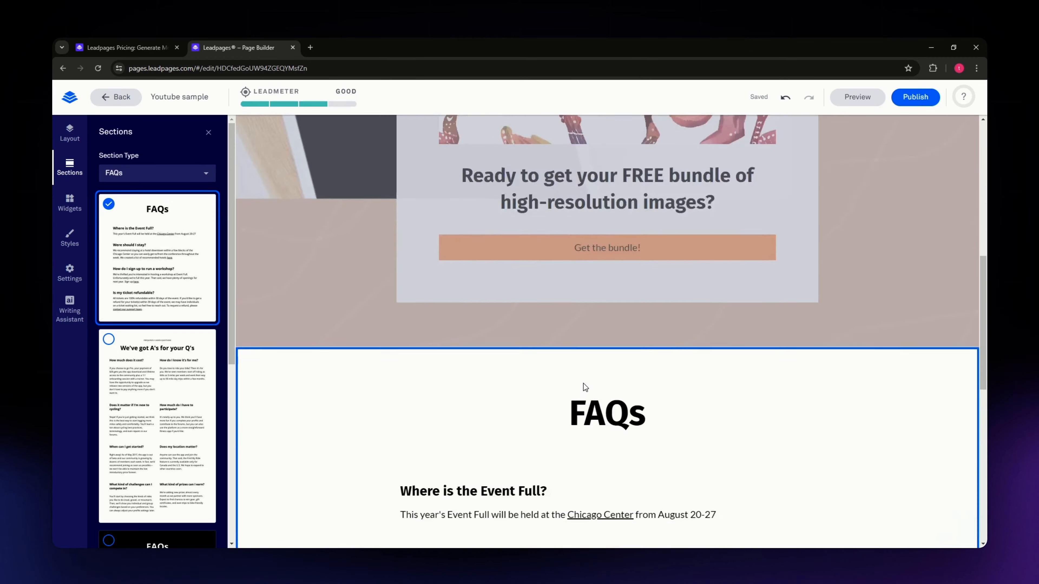
pyautogui.scroll(-8, 586, 387)
pyautogui.scroll(3, 581, 388)
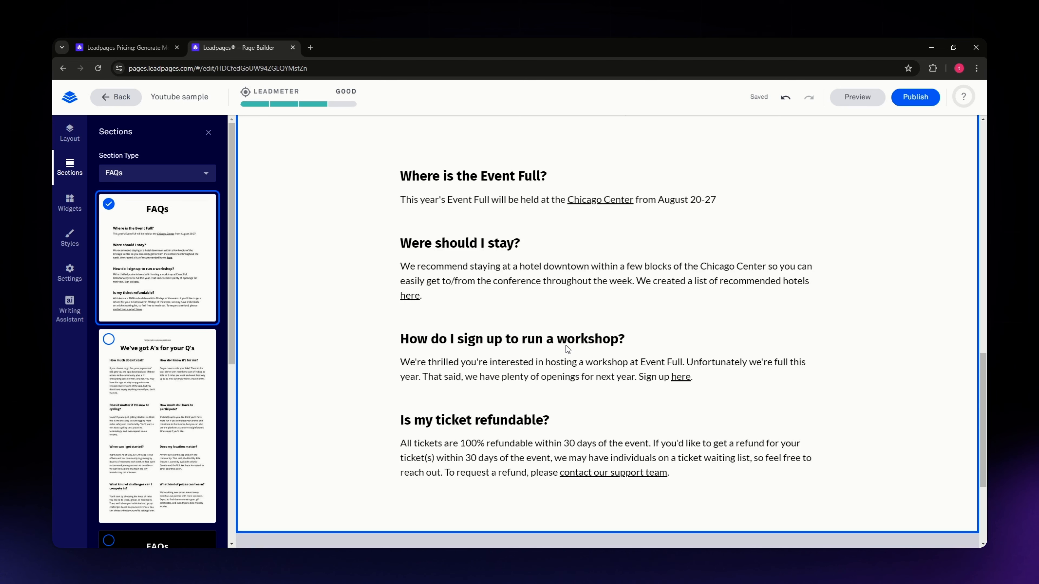
pyautogui.click(392, 269)
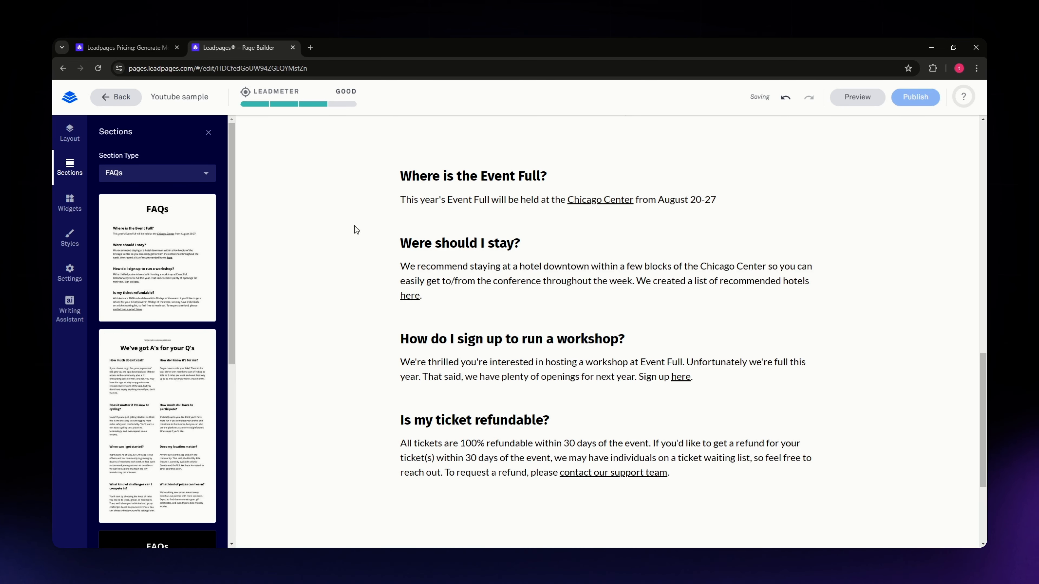
# Step: Review the FAQs section's settings, including the background image library, and close them without choosing an image
pyautogui.scroll(2, 352, 249)
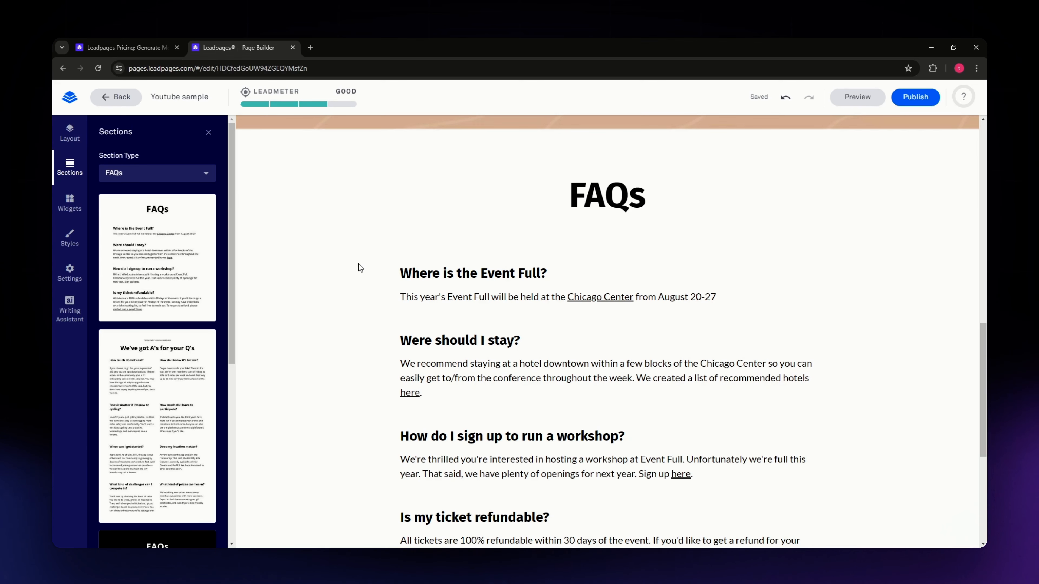
pyautogui.scroll(1, 323, 283)
pyautogui.scroll(2, 409, 299)
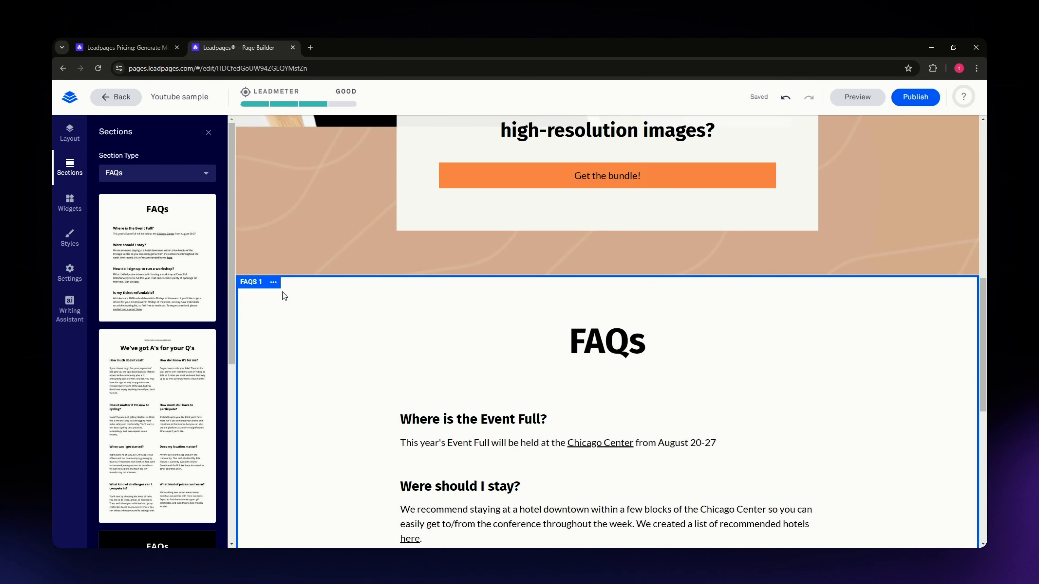
pyautogui.click(274, 282)
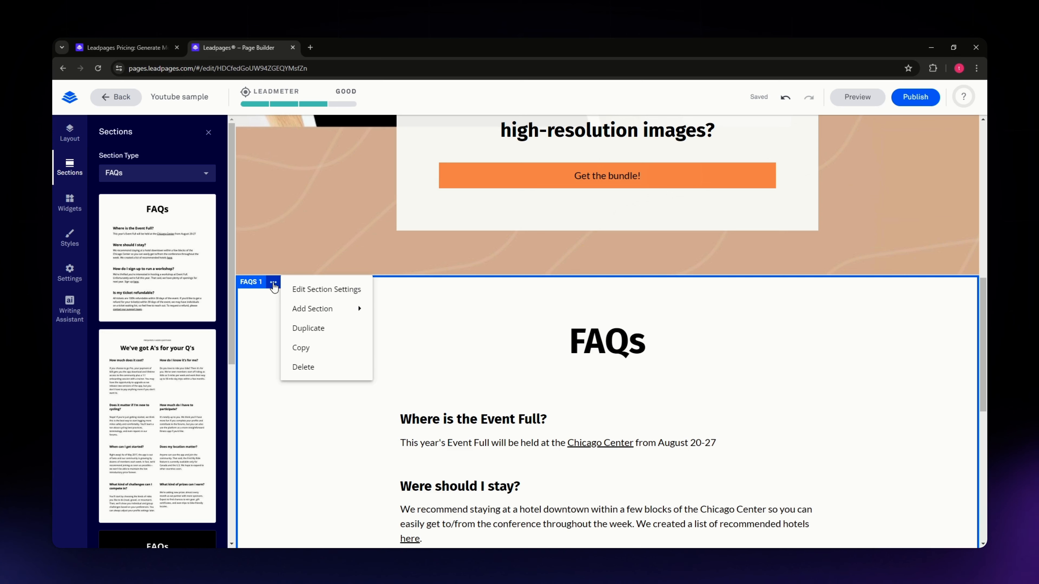
pyautogui.click(311, 289)
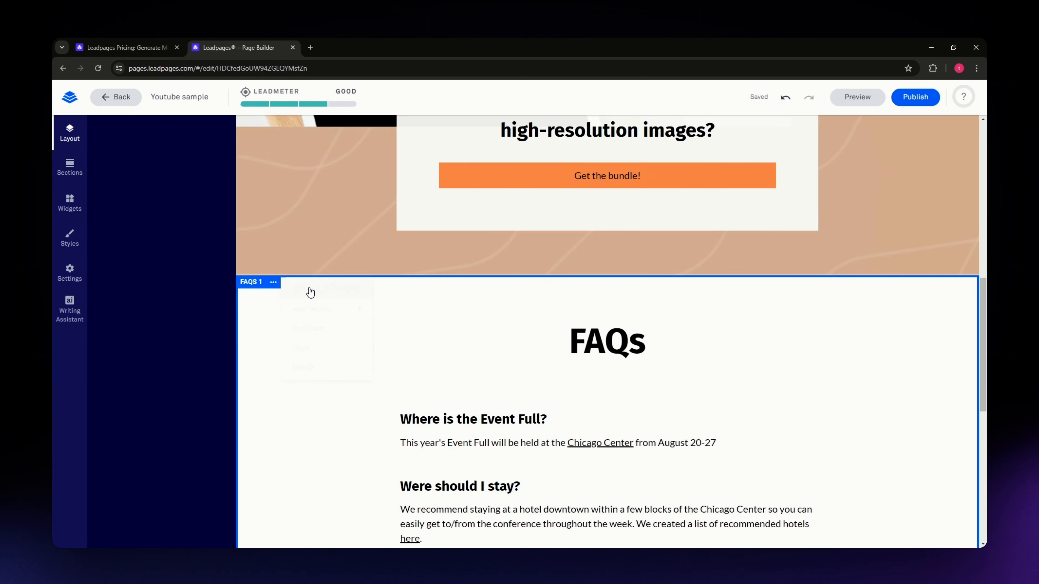
pyautogui.click(187, 237)
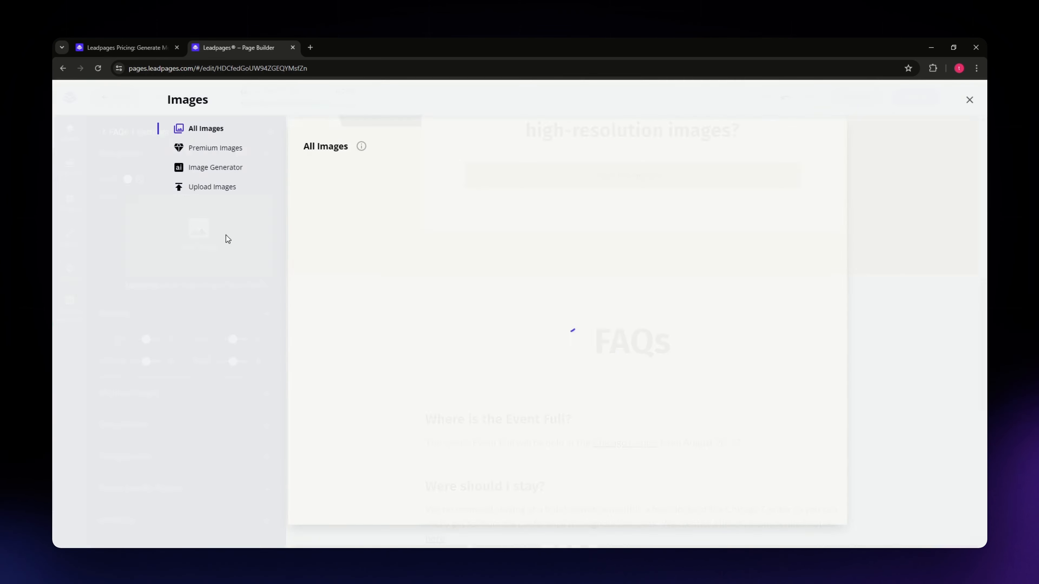
pyautogui.click(970, 100)
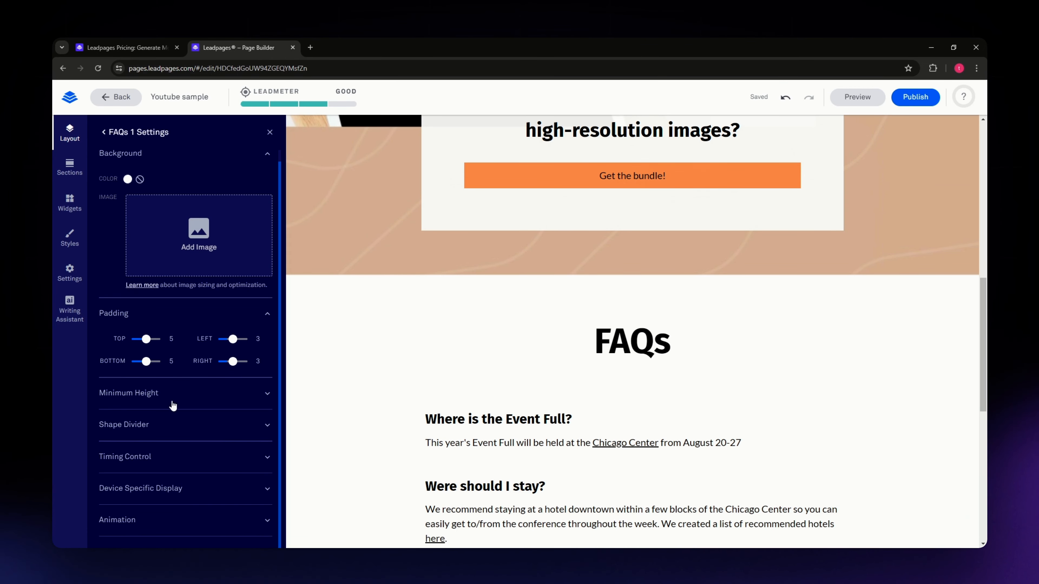
pyautogui.click(269, 132)
# Step: Add a Social widget below the "Is my ticket refundable?" answer in the FAQs section
pyautogui.scroll(-5, 201, 414)
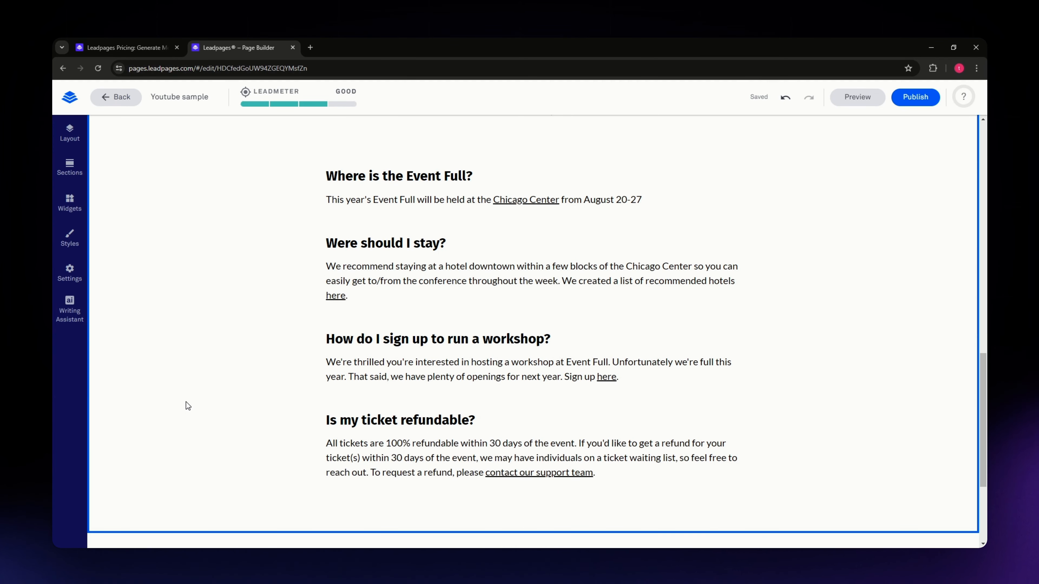
pyautogui.click(70, 201)
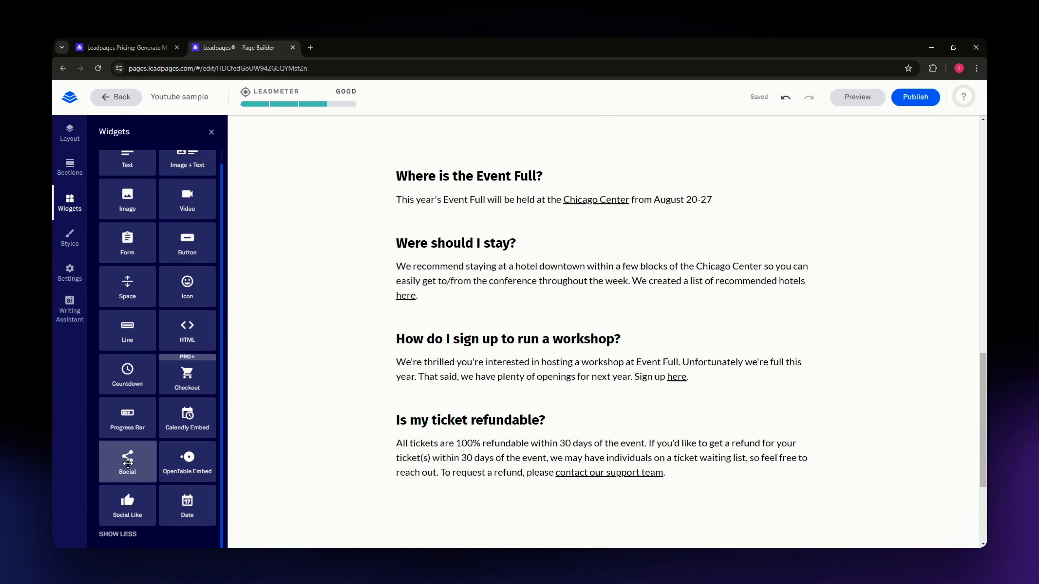
pyautogui.moveTo(128, 463); pyautogui.dragTo(594, 521)
pyautogui.scroll(-3, 839, 437)
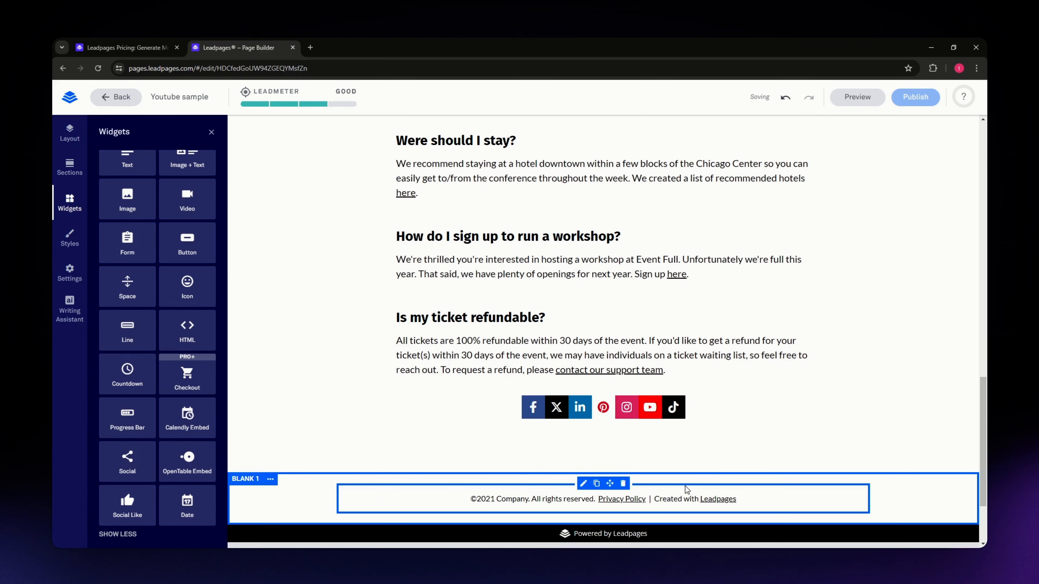
pyautogui.scroll(-2, 865, 446)
pyautogui.scroll(2, 865, 439)
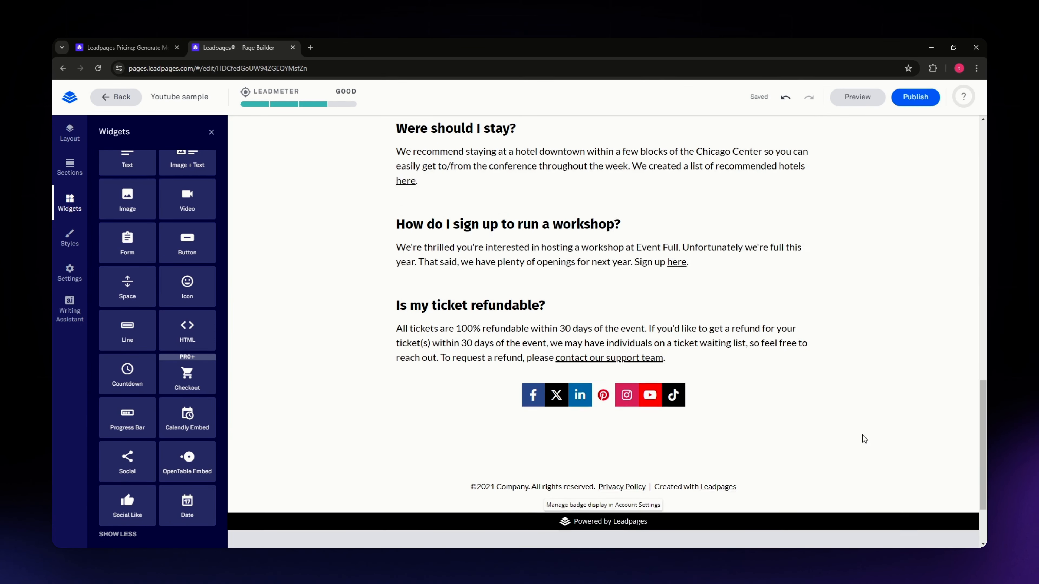
# Step: Review the orientation style and alignment options of the social icons and close their settings
pyautogui.moveTo(626, 408)
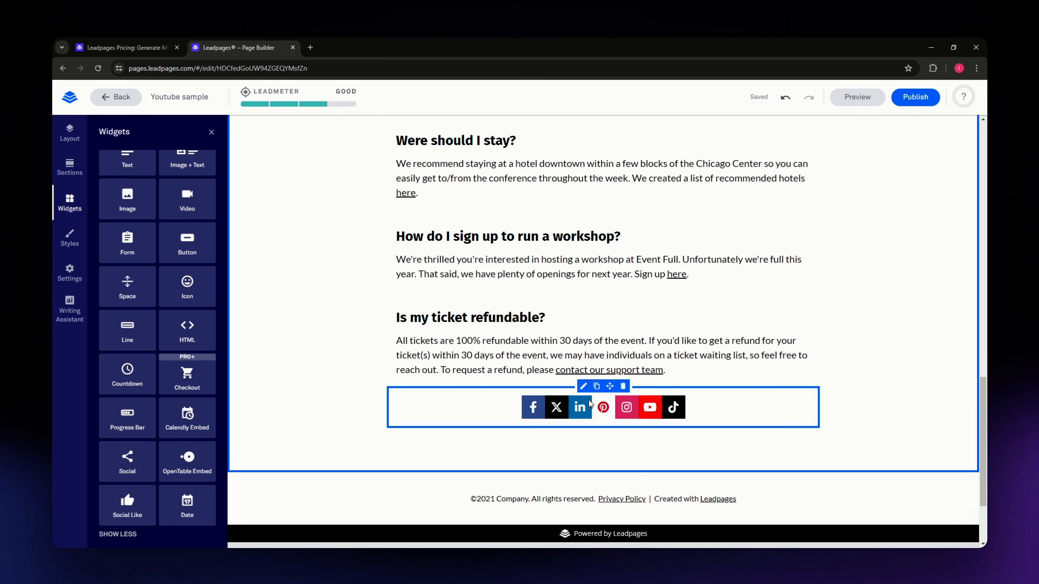
pyautogui.click(583, 388)
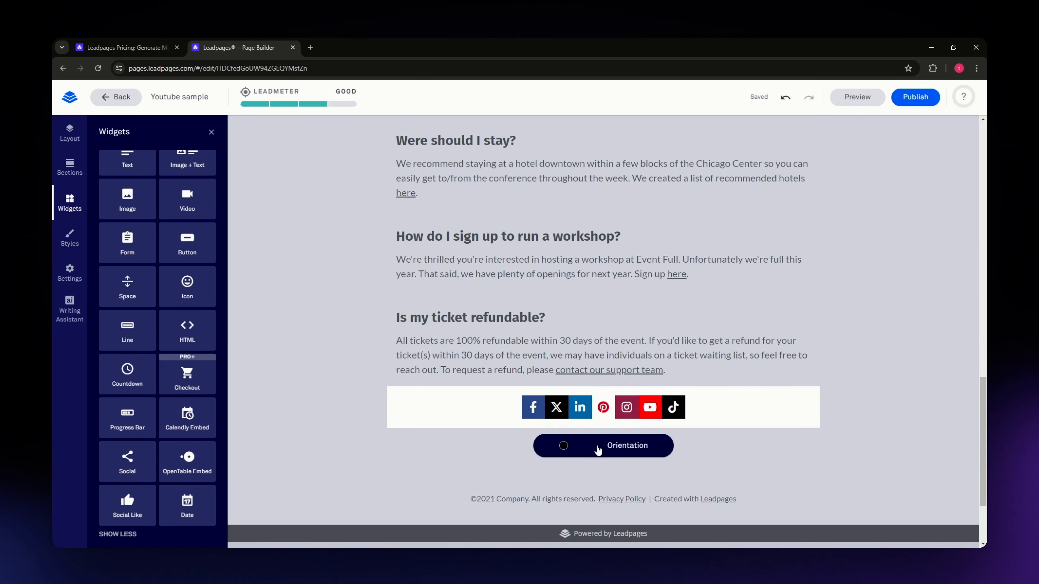
pyautogui.click(624, 447)
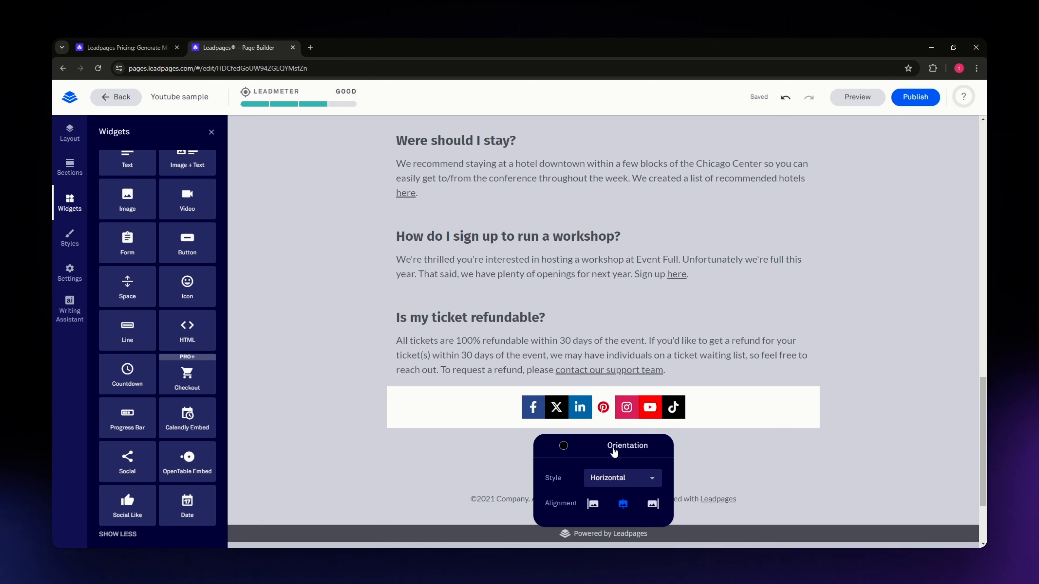
pyautogui.click(787, 459)
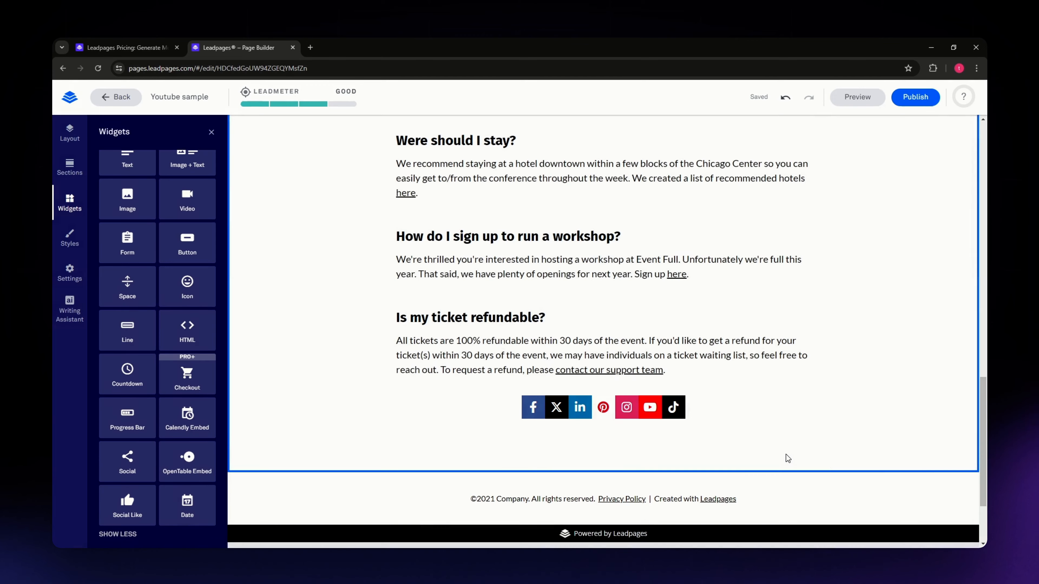
pyautogui.click(831, 485)
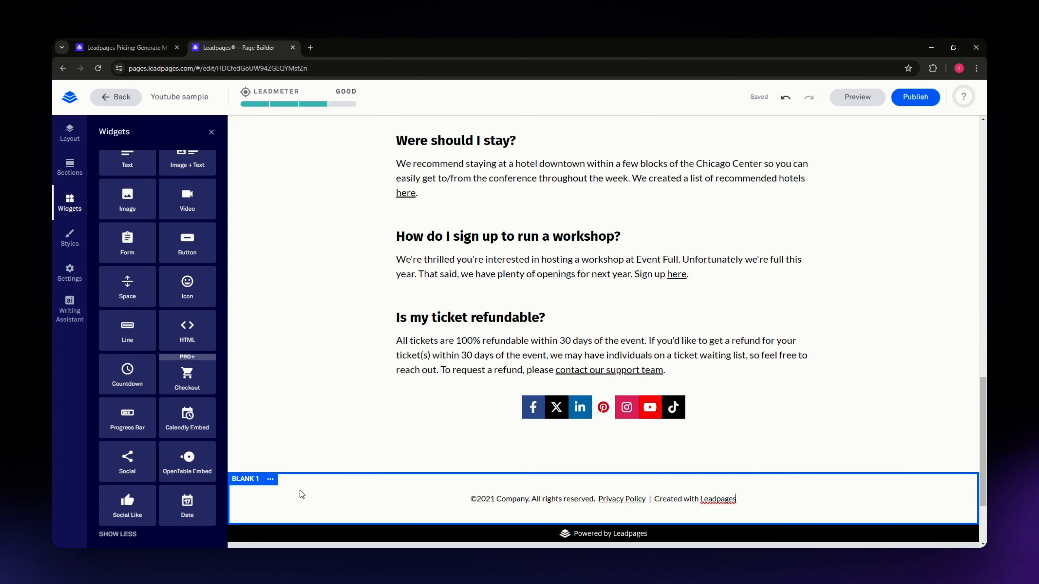
# Step: Look over the edited page from the footer up to the "FREE STOCK PHOTOGRAPHY BUNDLE" heading
pyautogui.scroll(6, 307, 455)
pyautogui.scroll(-7, 311, 442)
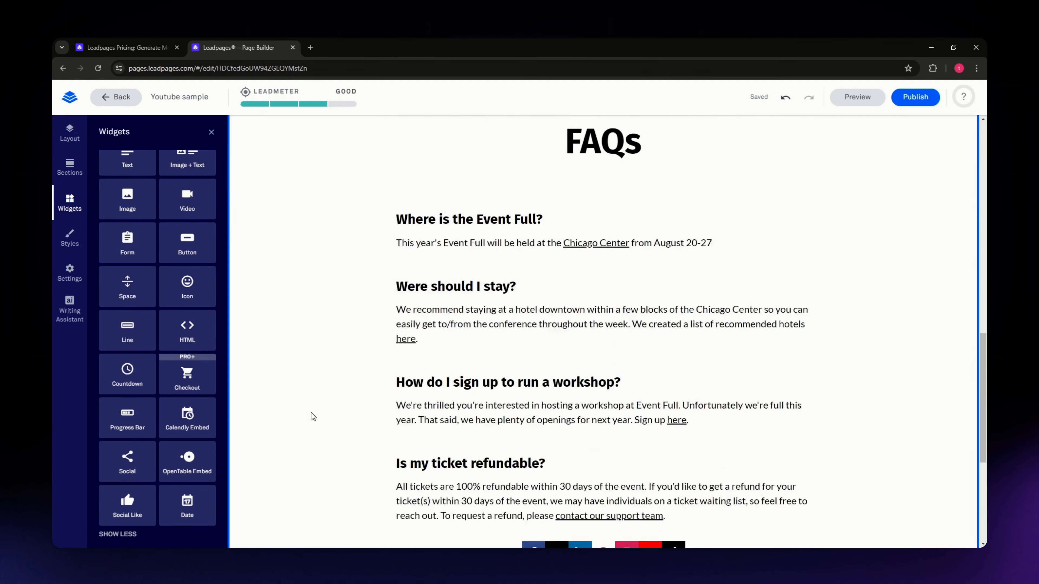
pyautogui.scroll(15, 327, 384)
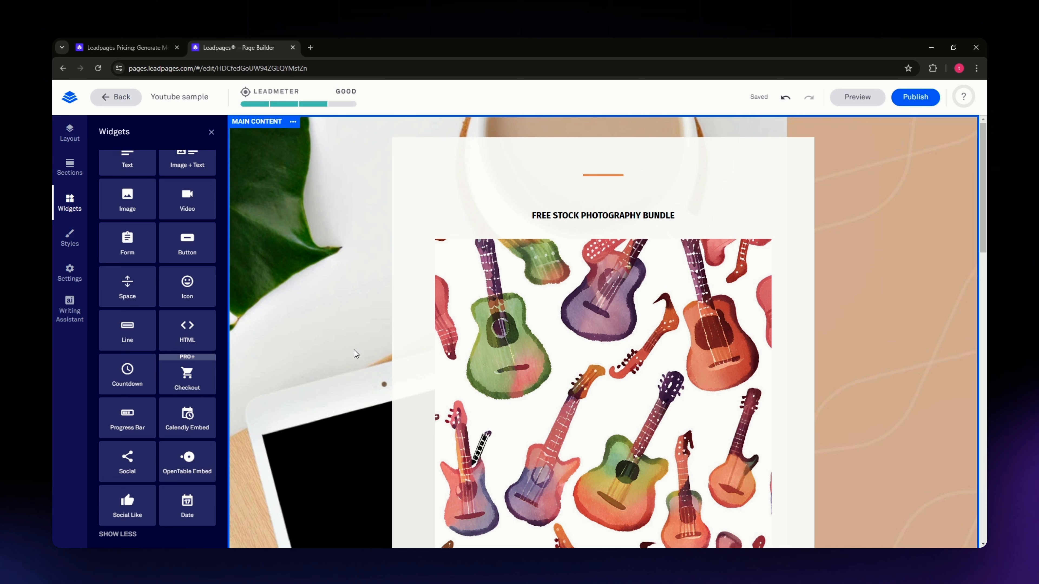
pyautogui.scroll(-5, 358, 347)
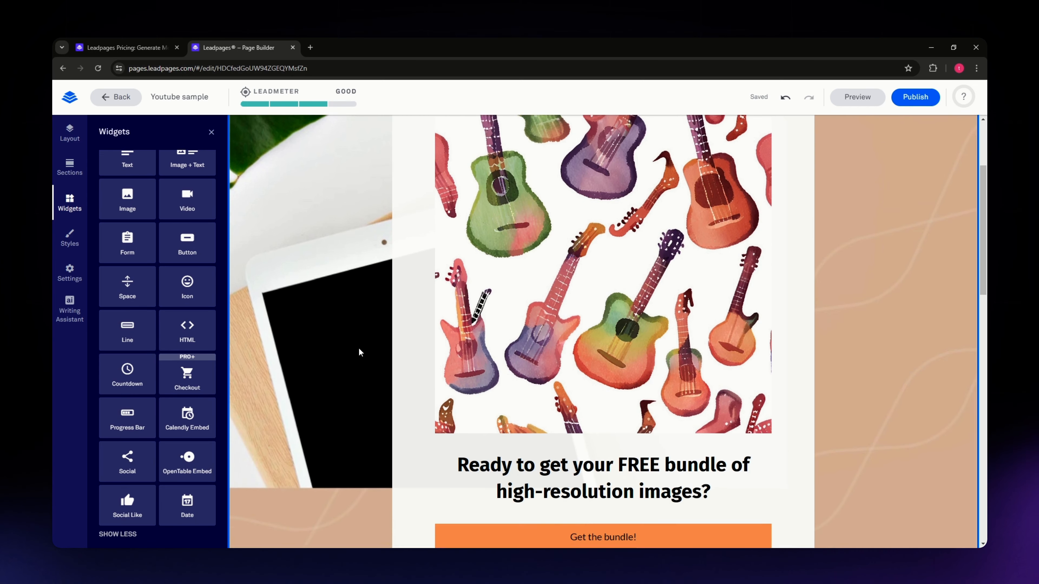
pyautogui.scroll(5, 365, 347)
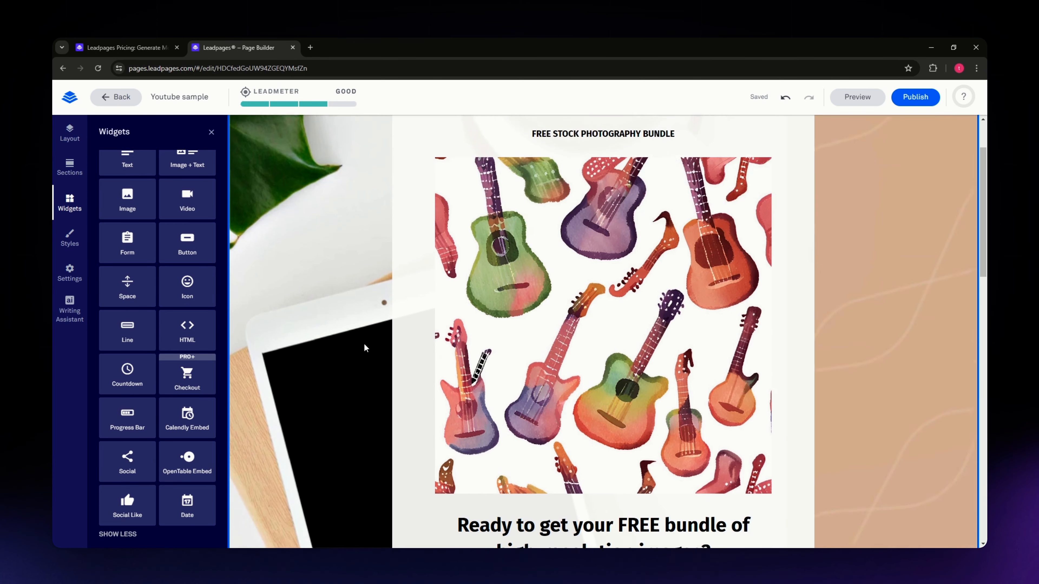